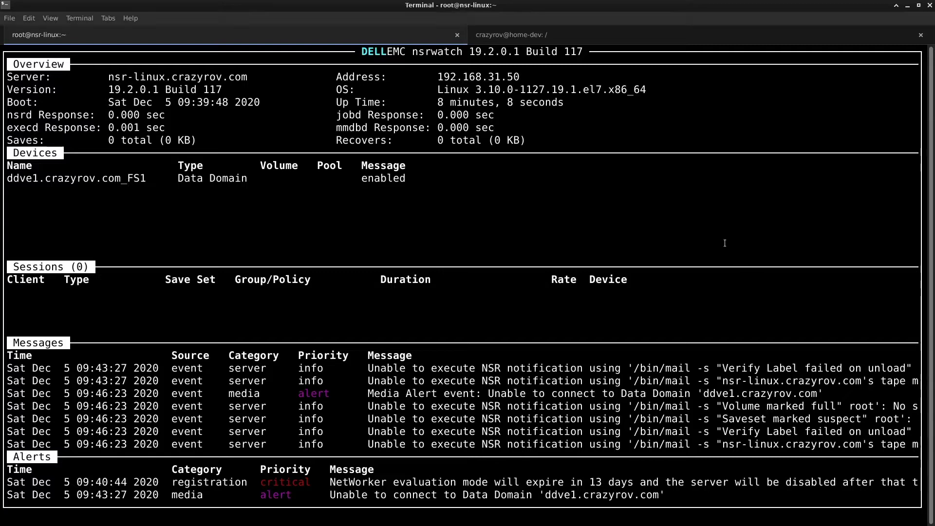
Step: Quit nsrwatch and list the installed lgto packages, which show version 19.2.0.1
key("Return")
key("q")
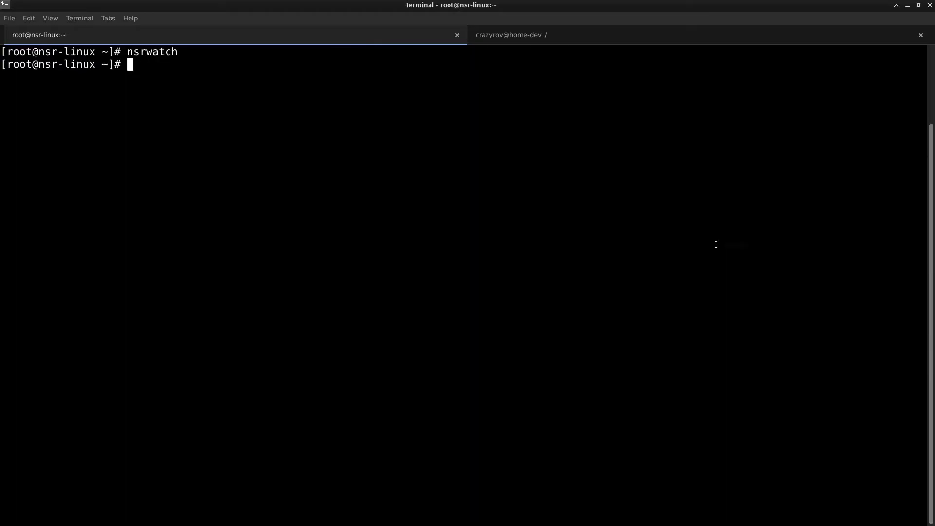
key("Return")
key("Return")
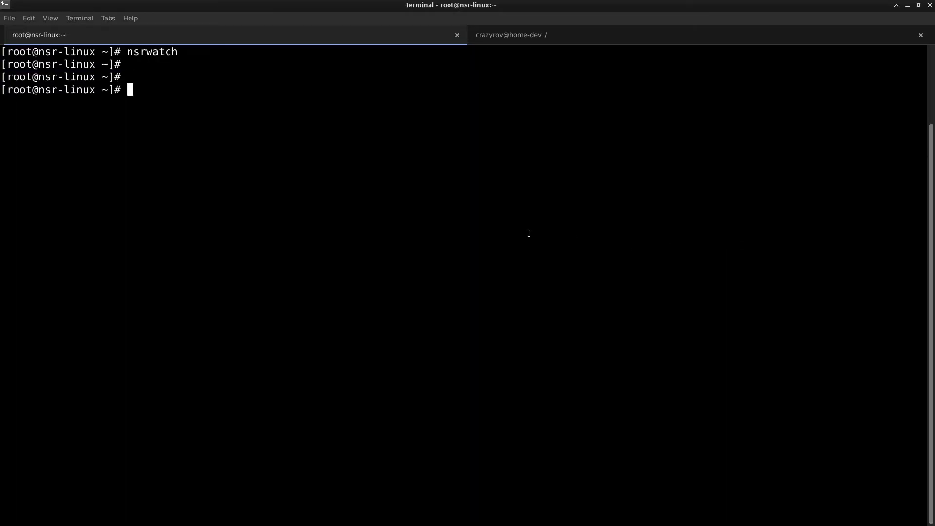
type("rpm -qa | grep -i lgto")
key("Return")
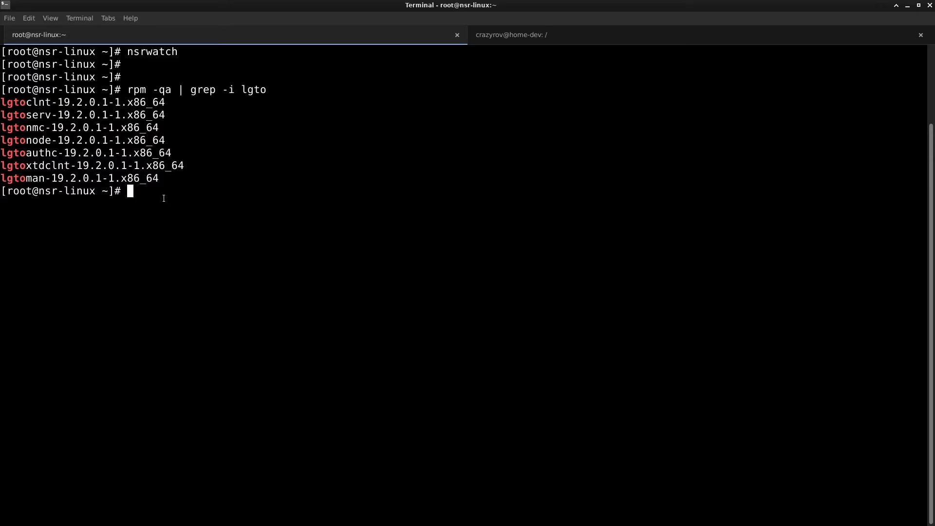
Step: Extract the nw194_linux_x86_64.tar.gz archive with tar zxvf
type("ls")
key("Return")
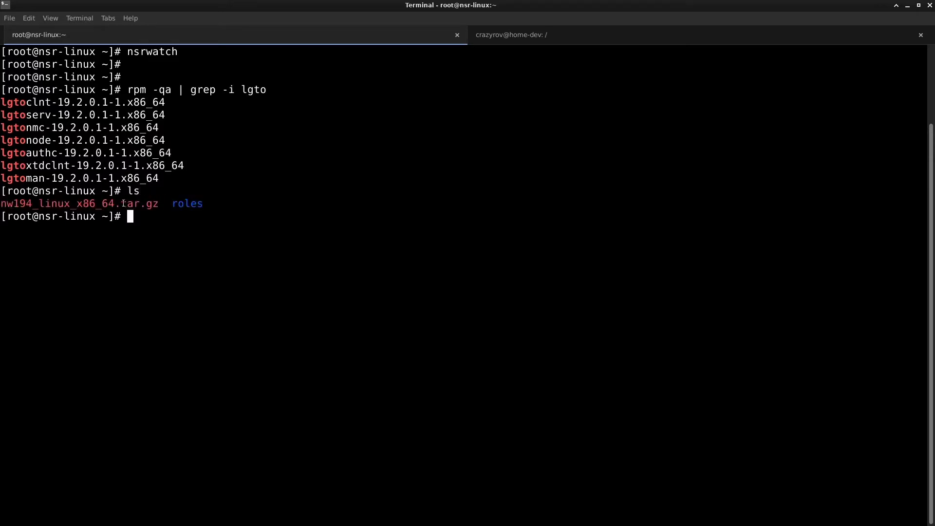
double_click(148, 203)
key("ctrl+c")
type("tar zxvf")
middle_click(331, 186)
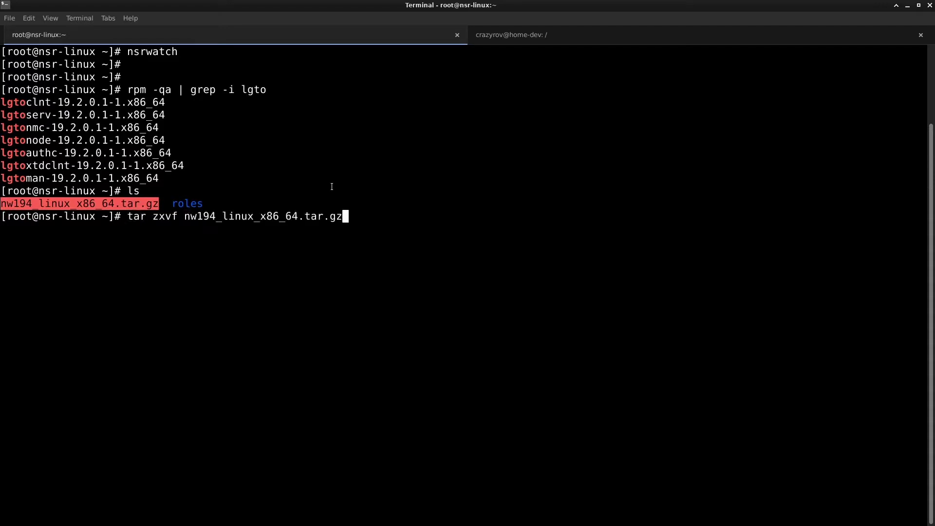
key("Return")
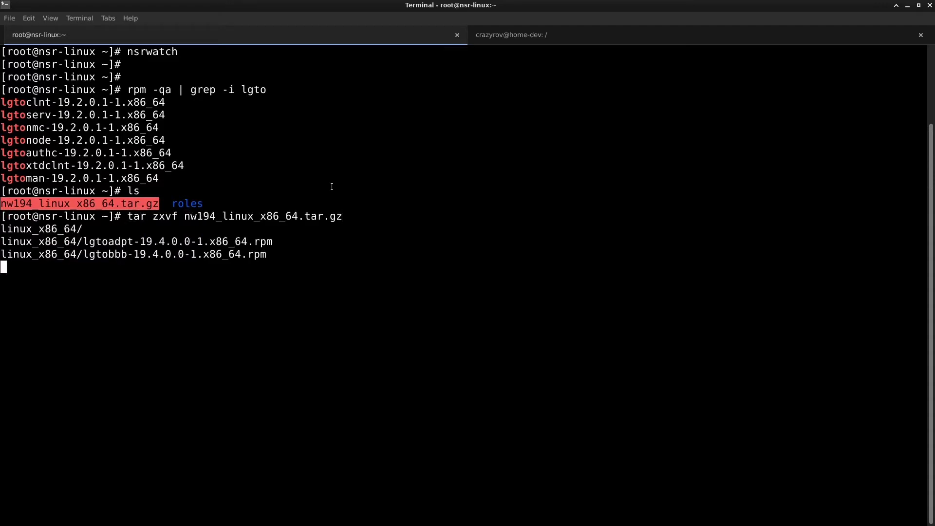
key("Return")
key("Return")
key("Return")
Step: Move into linux_x86_64 and list the extracted 19.4.0.0 packages
type("cd l")
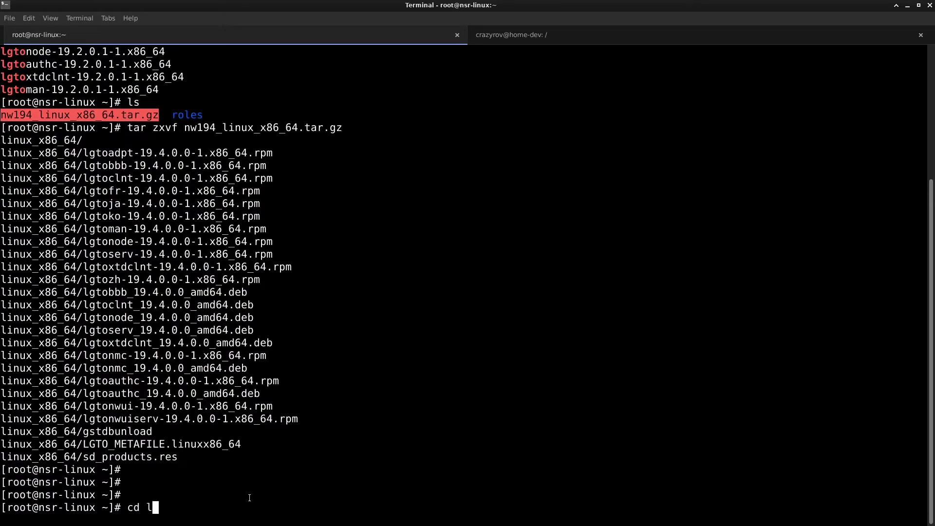
type("i")
key("Tab")
key("Return")
key("Return")
key("Return")
key("Return")
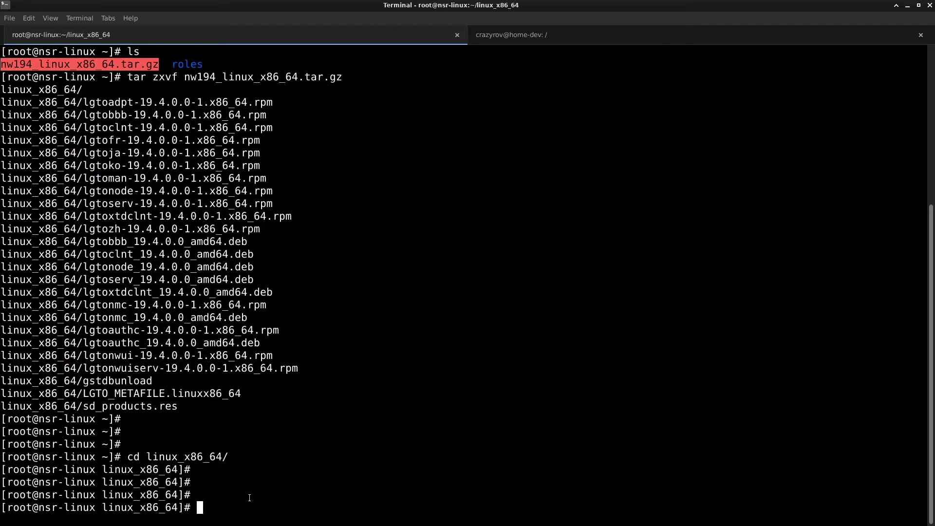
type("ls")
key("Return")
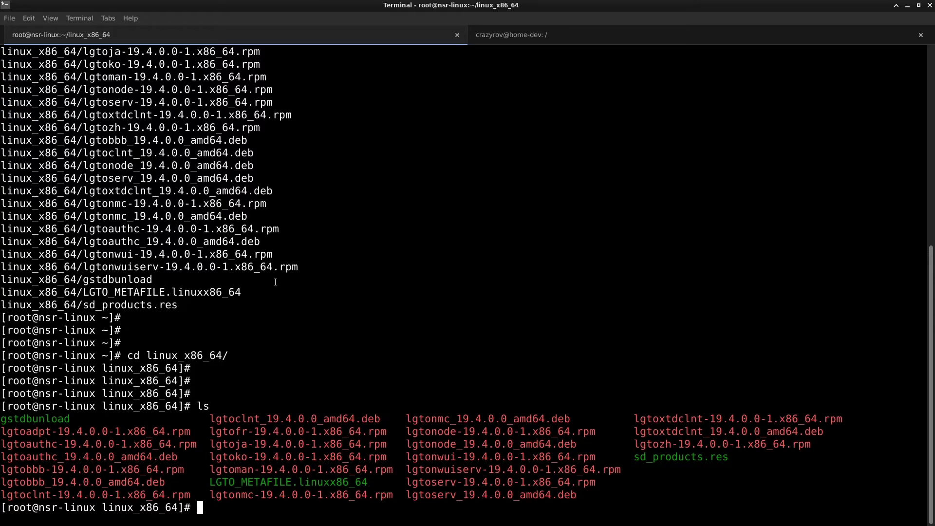
Step: Begin an rpm -Uvh command with the lgtoauthc and lgtoclnt 19.4.0.0 packages
type("rpm -Uvh")
scroll(244, 400, "up", 5)
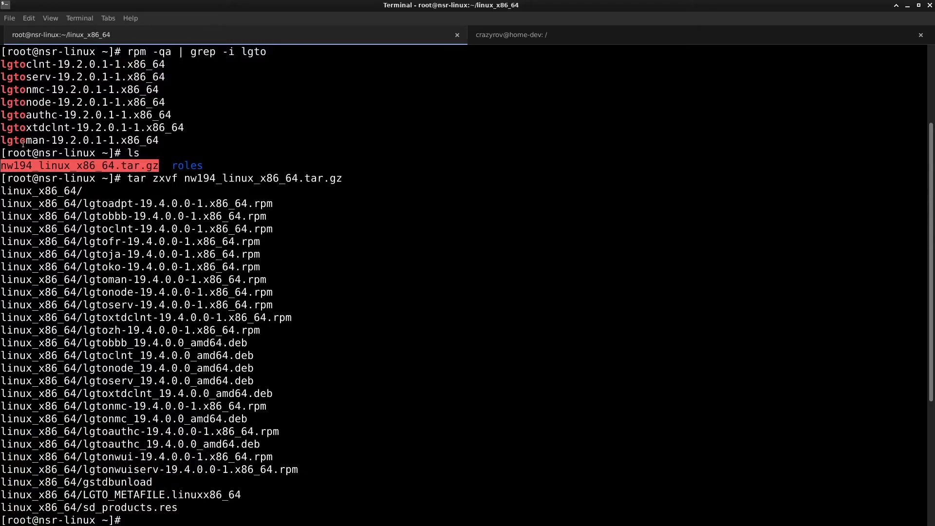
scroll(226, 215, "down", 5)
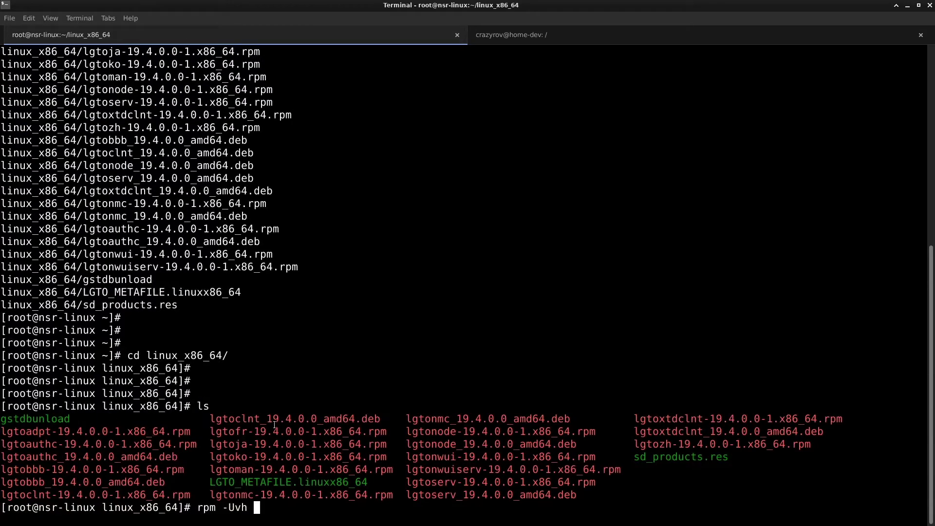
double_click(86, 444)
middle_click(170, 457)
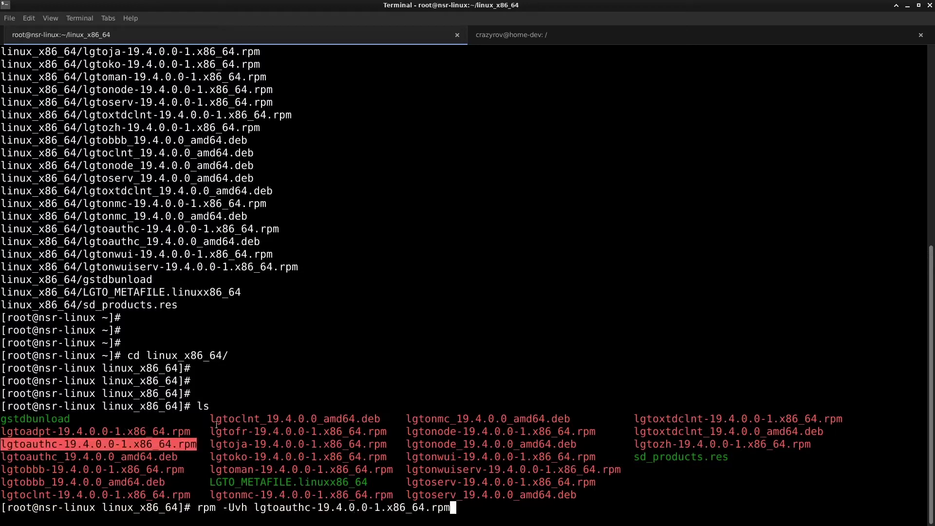
double_click(119, 495)
middle_click(326, 334)
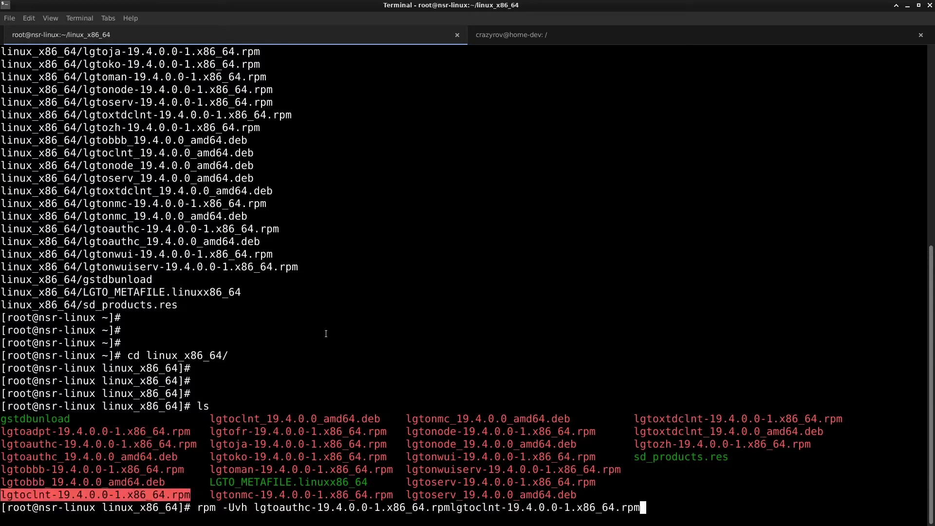
key("Left")
key("Left")
key("Left")
key("Left")
key("Left")
key("Left")
key("Left")
key("Left")
key("Left")
key("Left")
key("Left")
key("Left")
key("Left")
key("Left")
key("Left")
key("Left")
key("Left")
key("Left")
key("Left")
key("Left")
key("End")
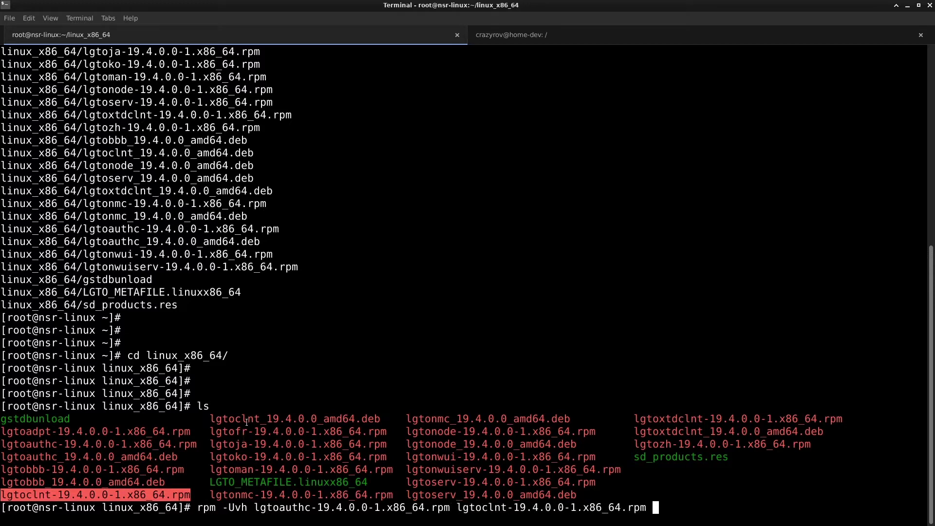
Step: Append the lgtoman, lgtonmc, lgtonode and lgtonwuiserv 19.4.0.0 rpms to the command
double_click(246, 469)
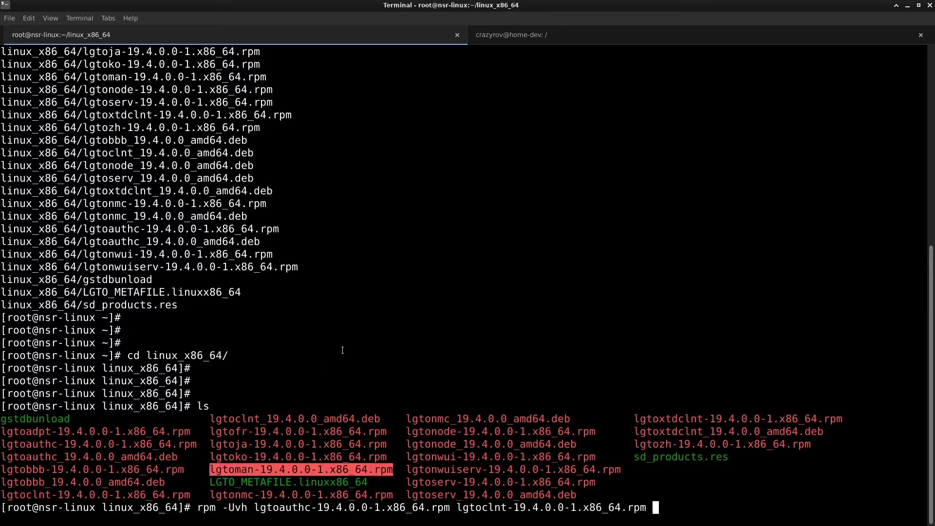
middle_click(314, 413)
left_click(269, 493)
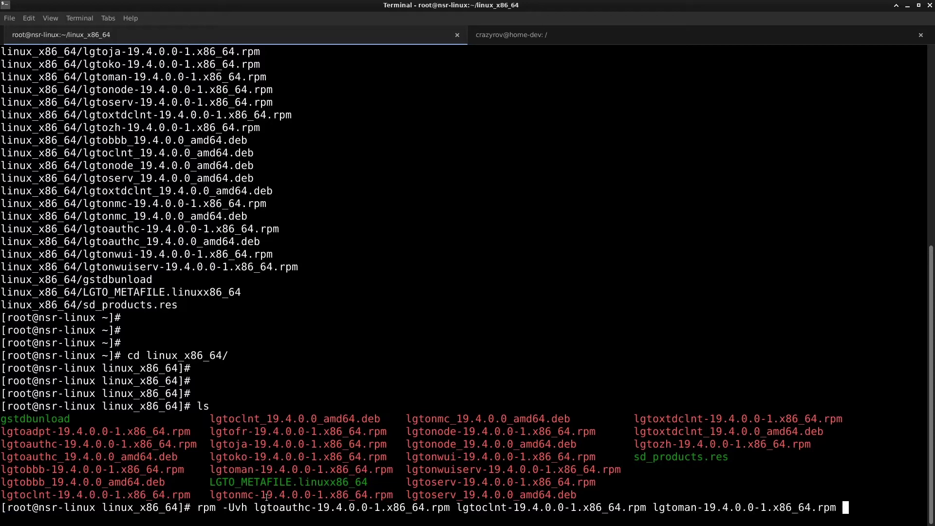
double_click(268, 496)
middle_click(400, 348)
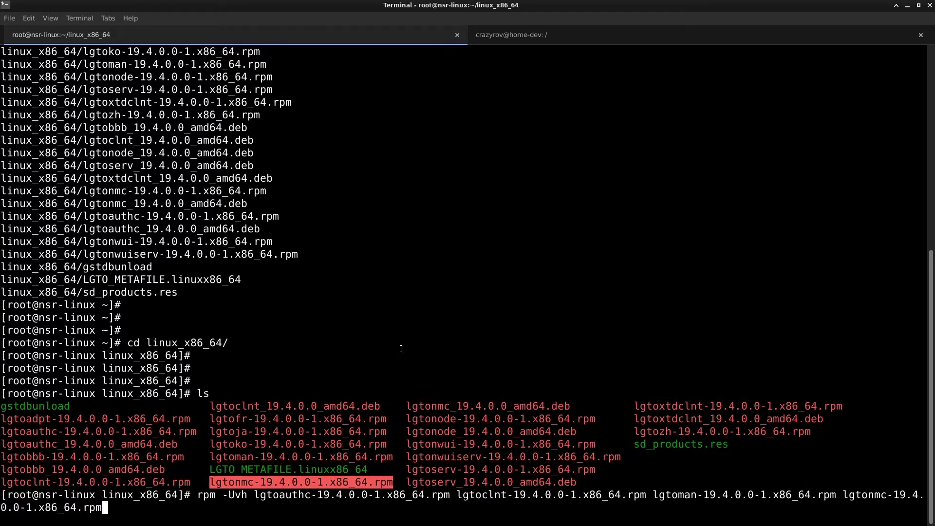
double_click(452, 420)
key("ctrl+c")
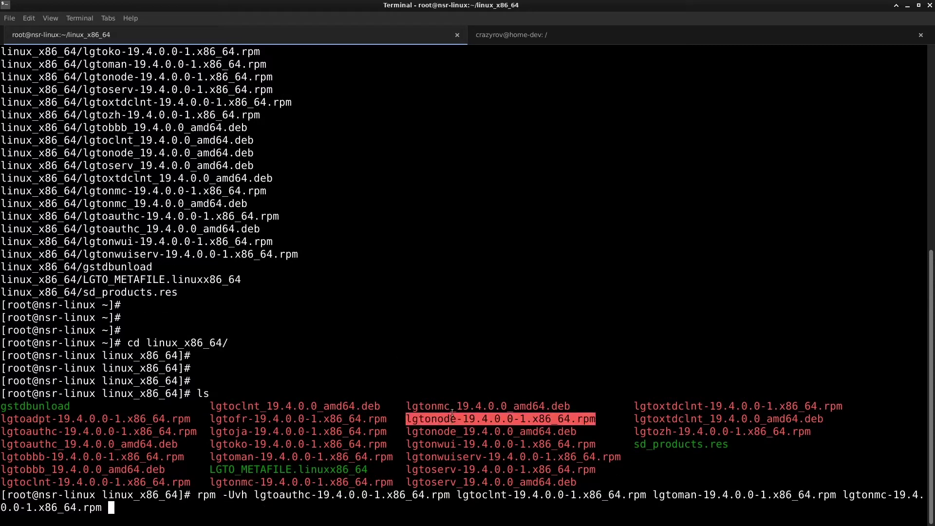
middle_click(465, 322)
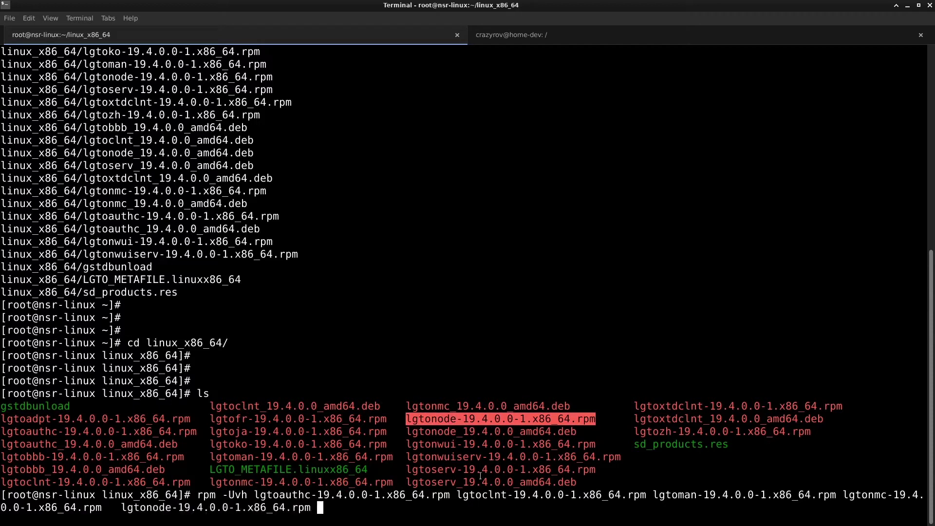
double_click(479, 458)
key("ctrl+c")
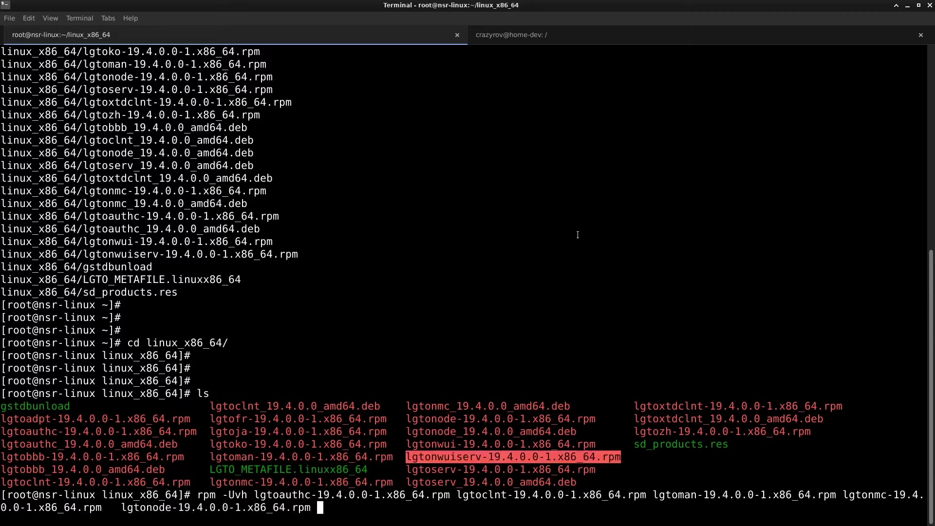
middle_click(542, 234)
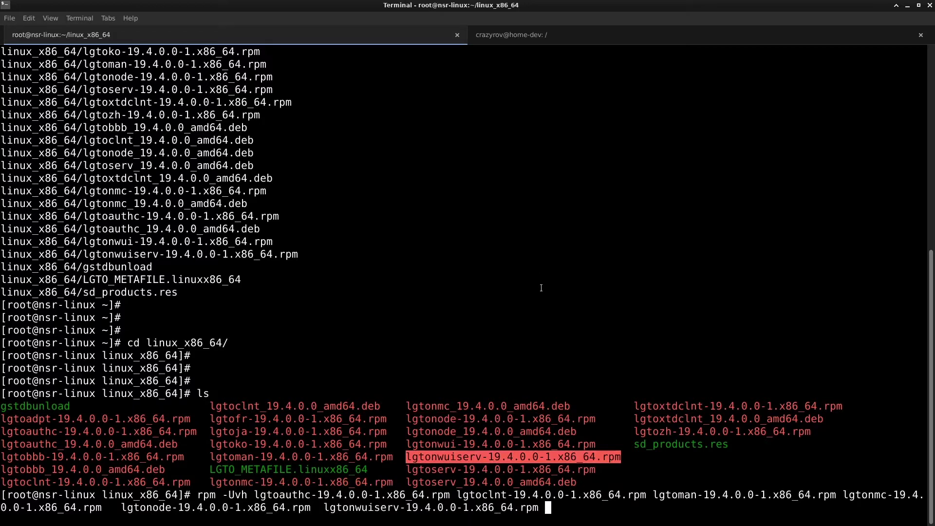
Step: Append the lgtoserv and lgtoxtdclnt rpms, completing the eight-package upgrade command
double_click(468, 470)
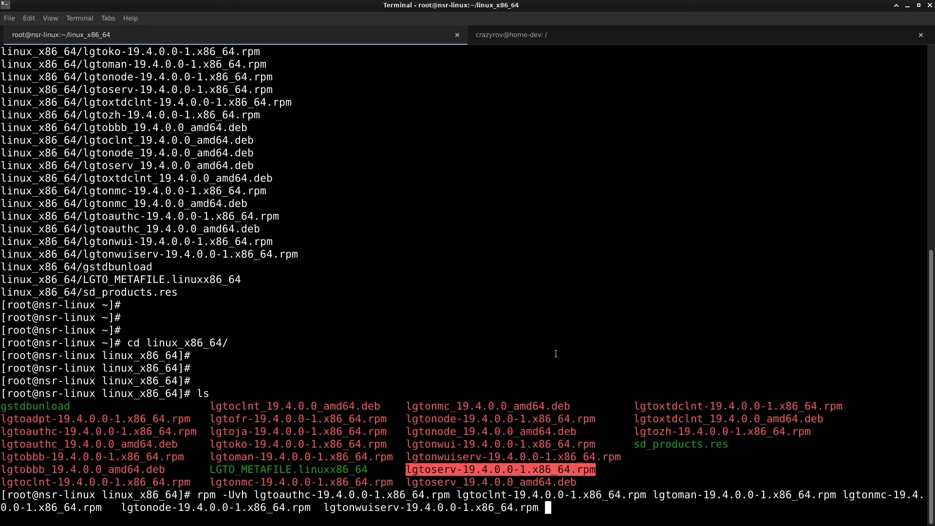
middle_click(562, 334)
double_click(738, 407)
middle_click(396, 319)
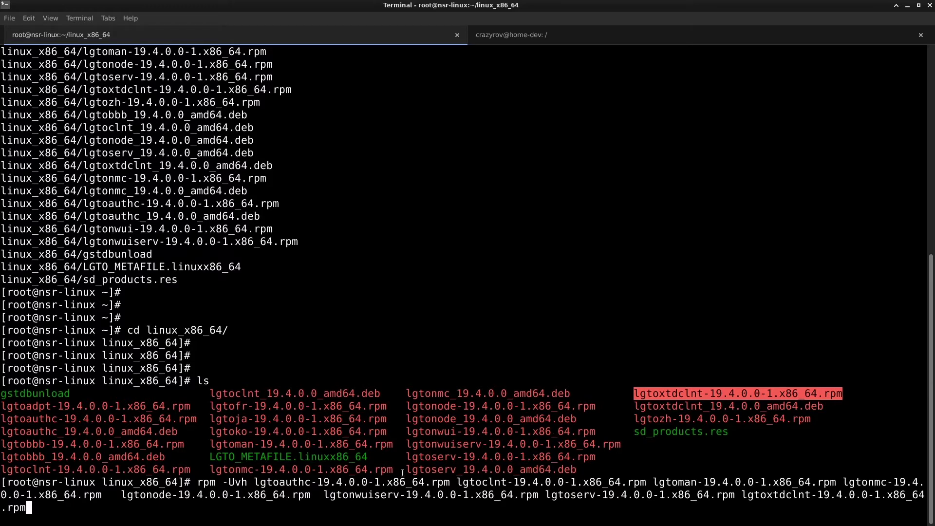
left_click_drag(426, 470, 456, 470)
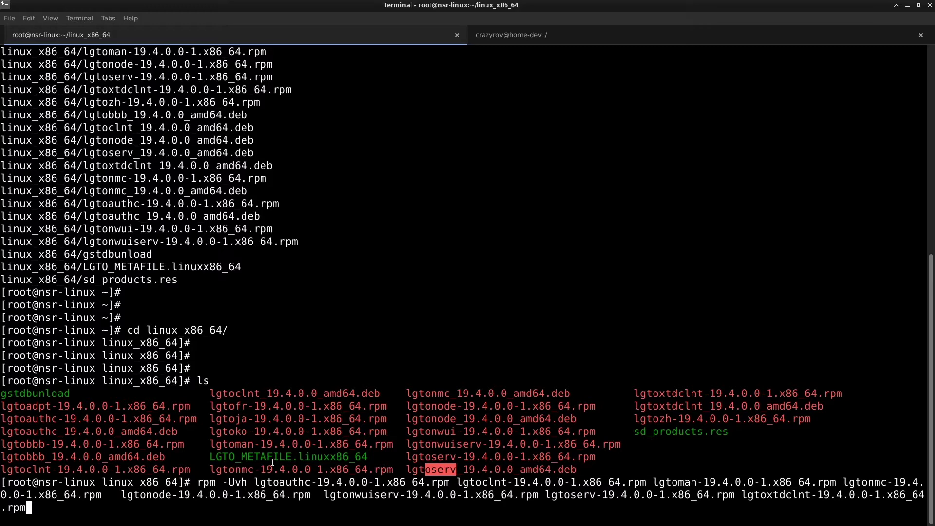
left_click(152, 501)
Step: Run the rpm -Uvh upgrade to the 19.4.0.0 NetWorker packages
key("Return")
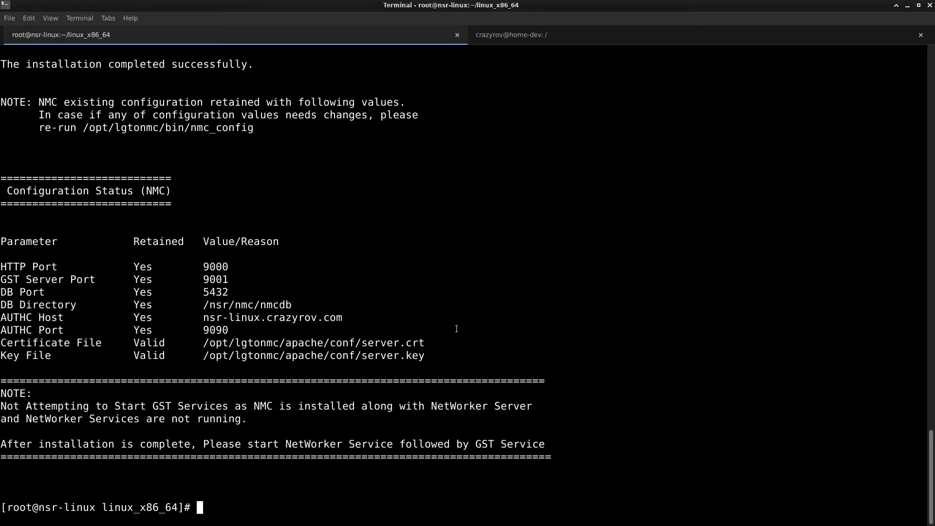
scroll(457, 328, "up", 20)
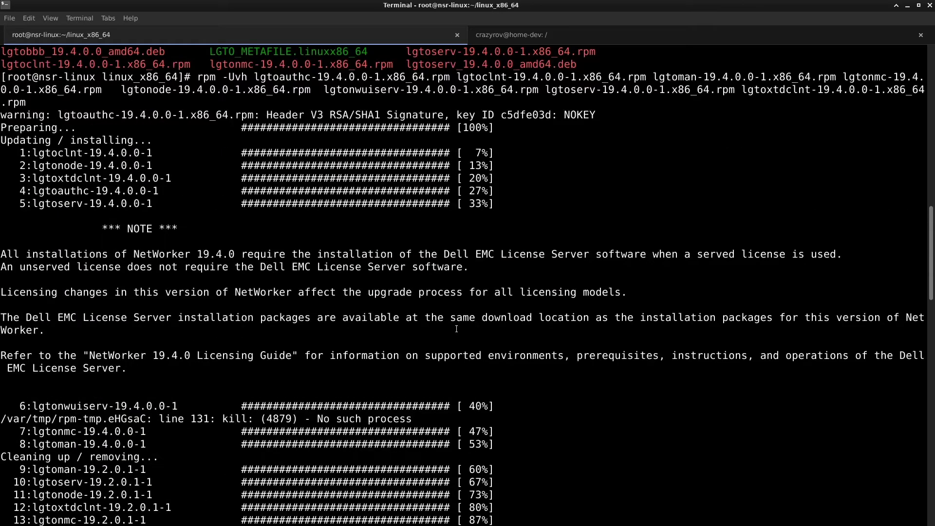
scroll(457, 329, "up", 3)
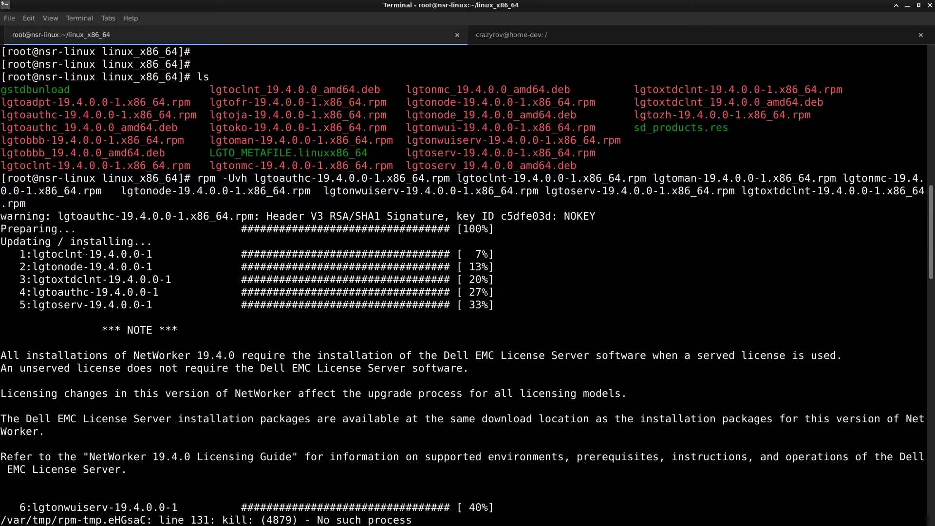
scroll(97, 339, "down", 3)
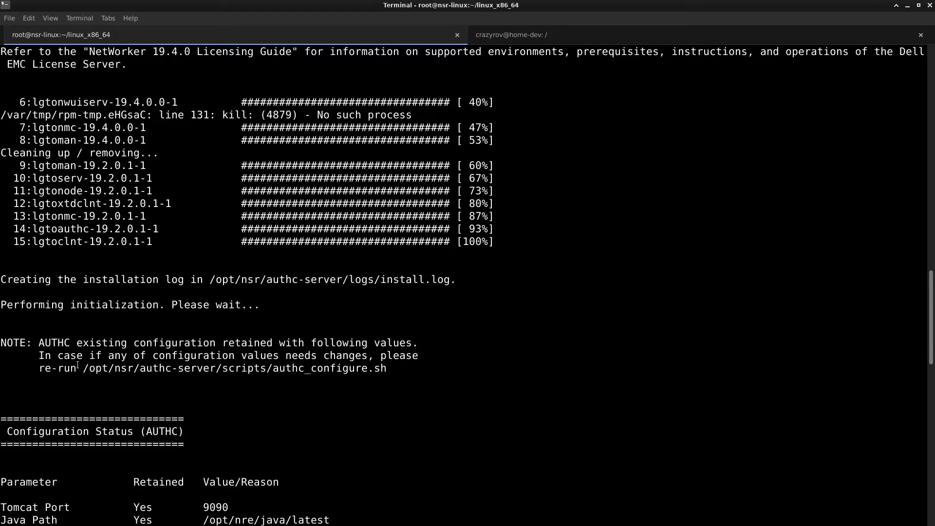
scroll(305, 389, "down", 3)
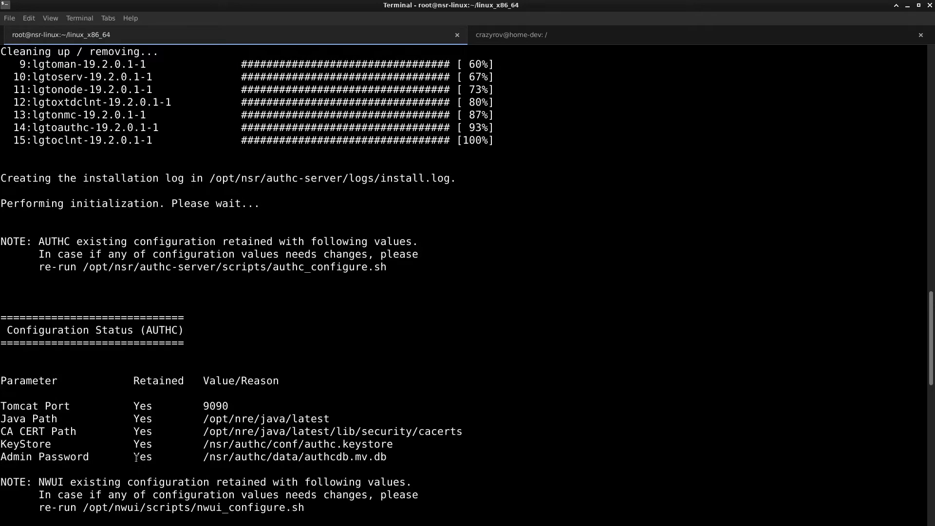
scroll(426, 448, "down", 2)
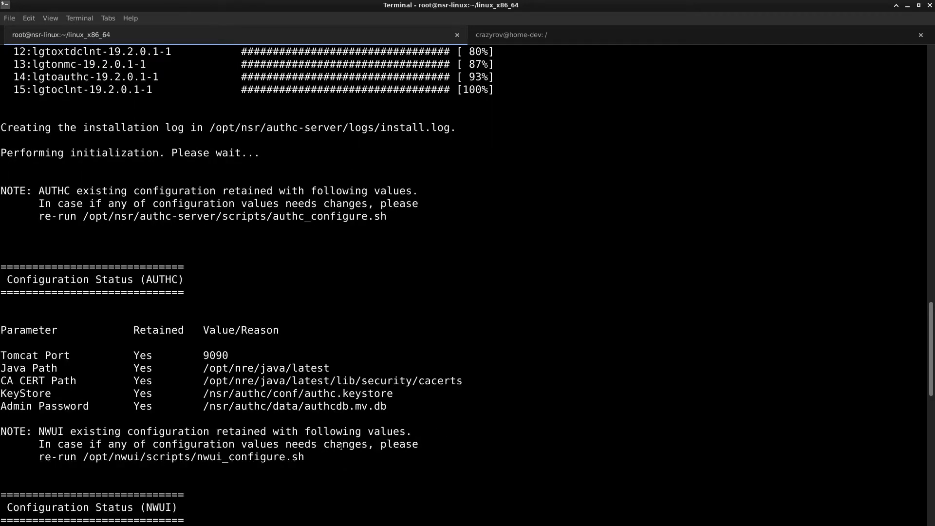
scroll(369, 414, "down", 4)
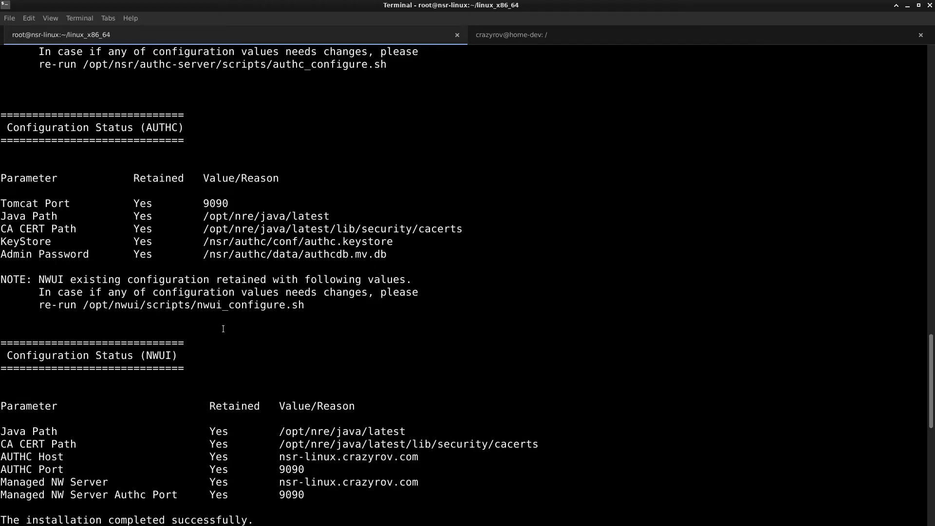
scroll(223, 329, "down", 2)
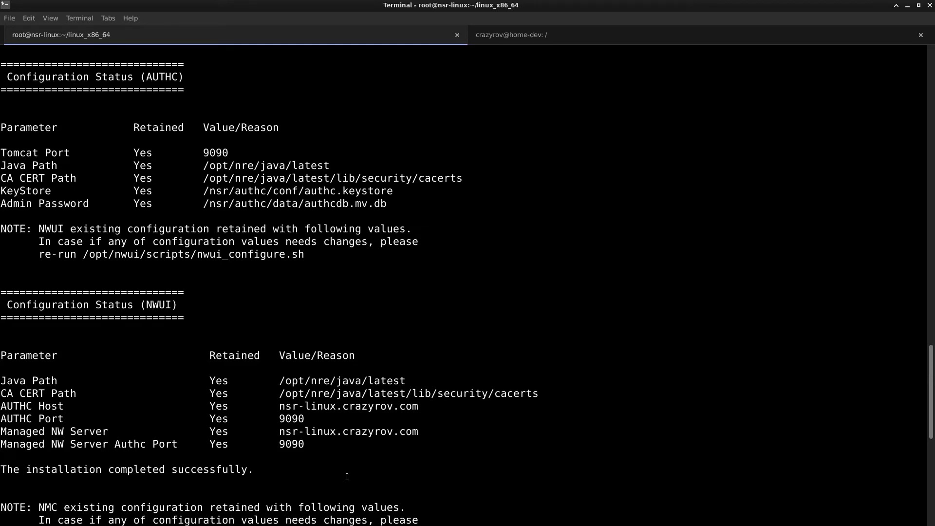
scroll(344, 467, "down", 3)
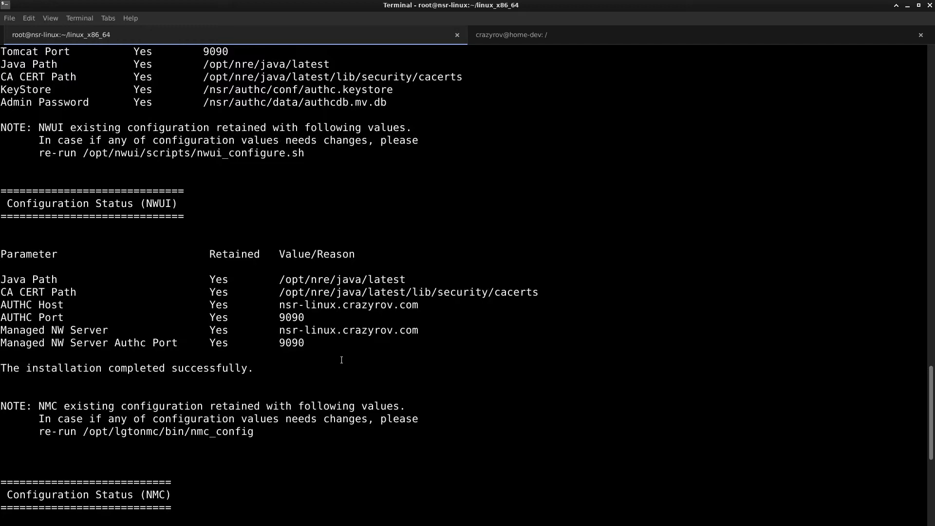
scroll(342, 357, "down", 4)
scroll(205, 429, "down", 4)
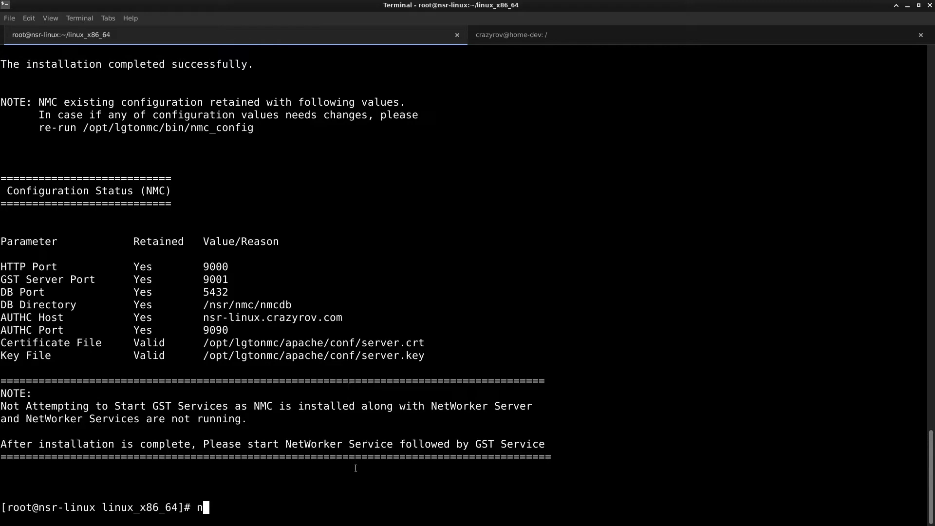
Step: Run service networker start, interrupt the daemon log with Ctrl+C, and launch nsrwatch
type("service networker start")
key("Return")
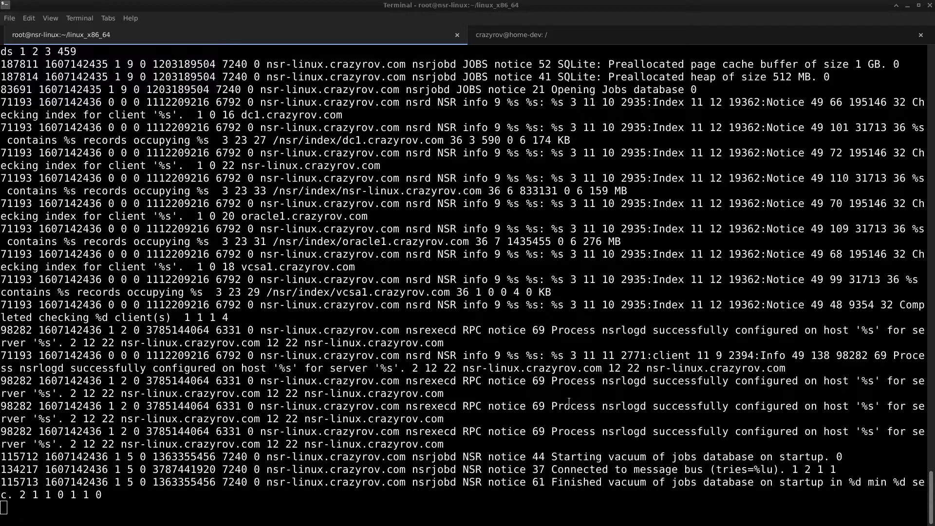
type("q")
key("ctrl+c")
key("ctrl+c")
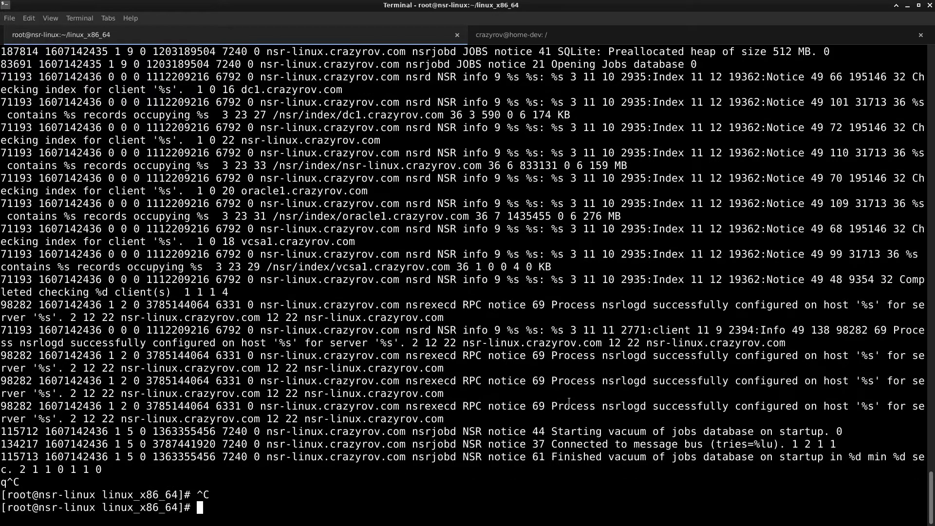
key("Return")
key("Return")
type("nsrwatch")
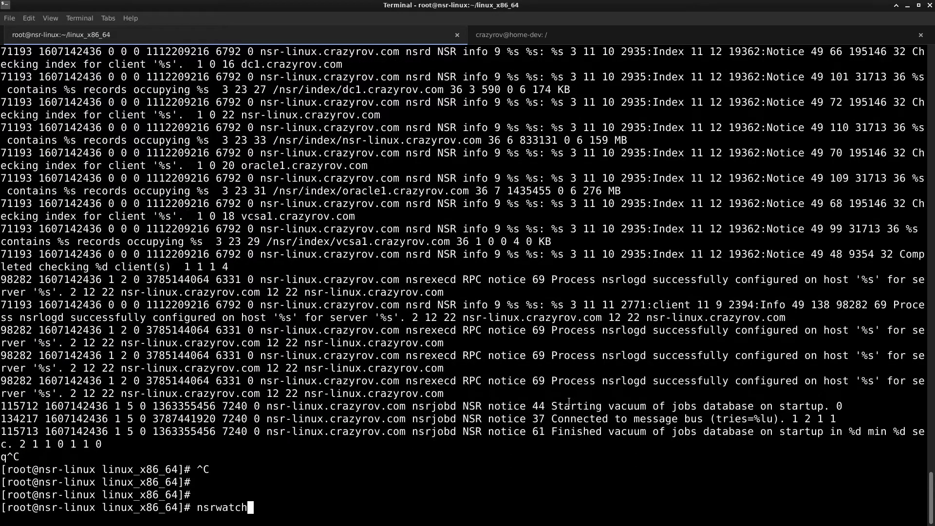
key("Return")
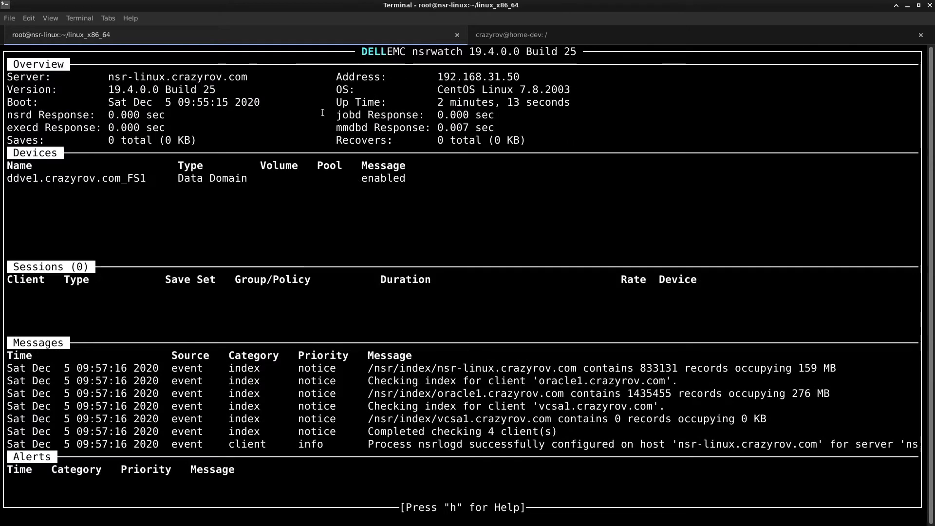
Step: Highlight the 19.4.0.0 Build 25 server version shown in nsrwatch
left_click_drag(469, 51, 525, 51)
left_click_drag(106, 93, 172, 90)
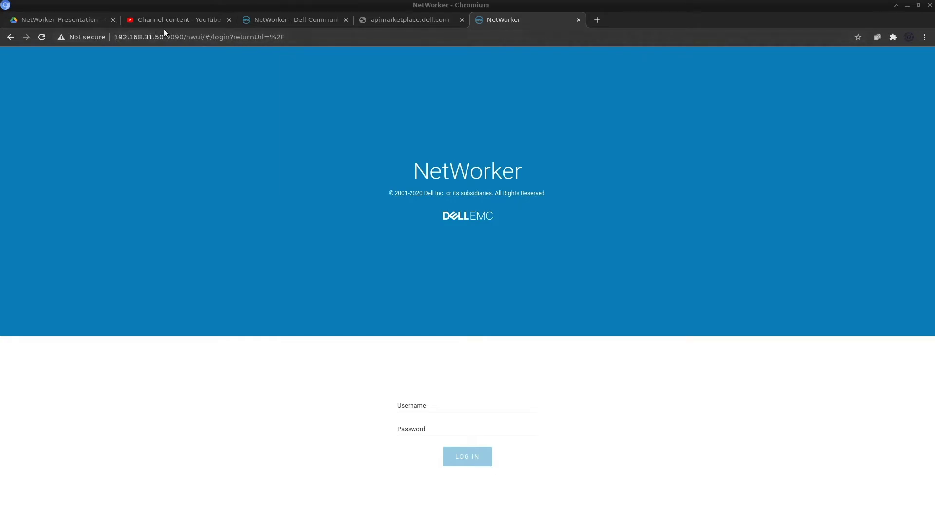
Step: Highlight the 9090/nwui part of the URL and enter the administrator username
double_click(182, 41)
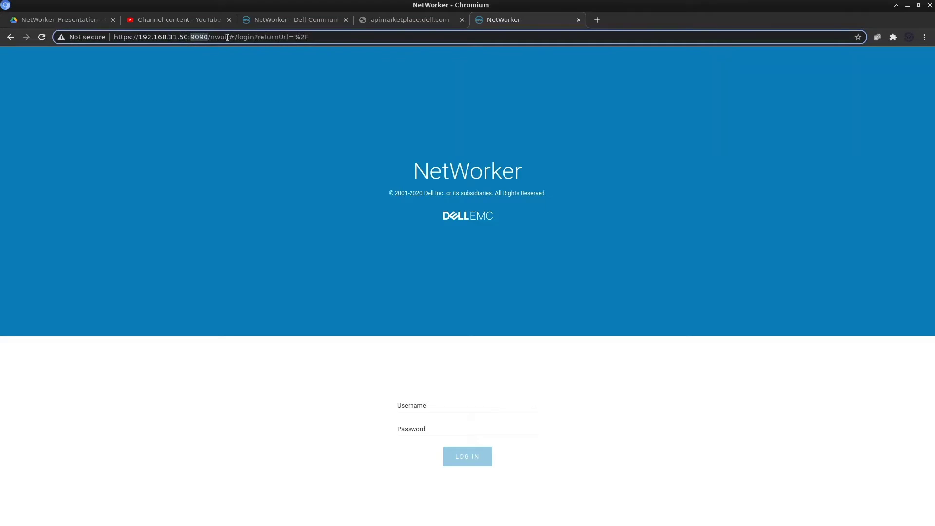
left_click_drag(226, 36, 108, 37)
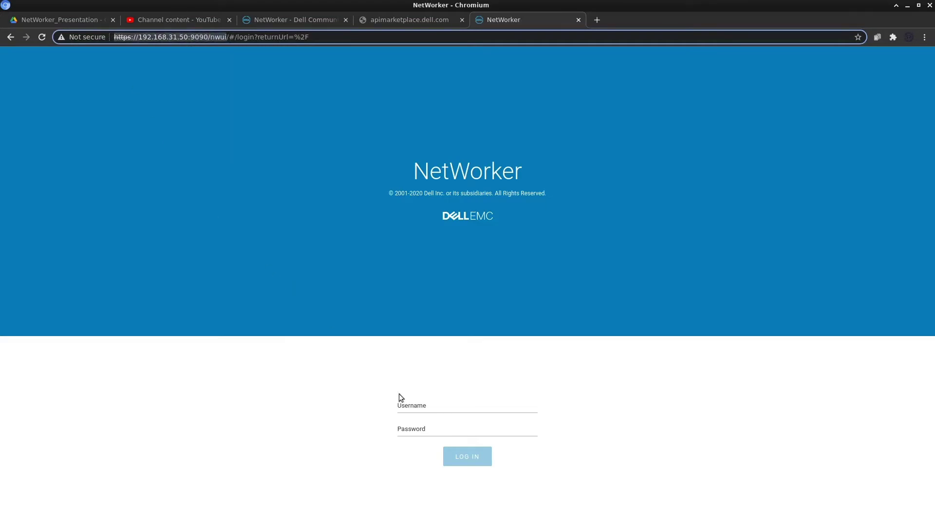
left_click(442, 406)
type("admin")
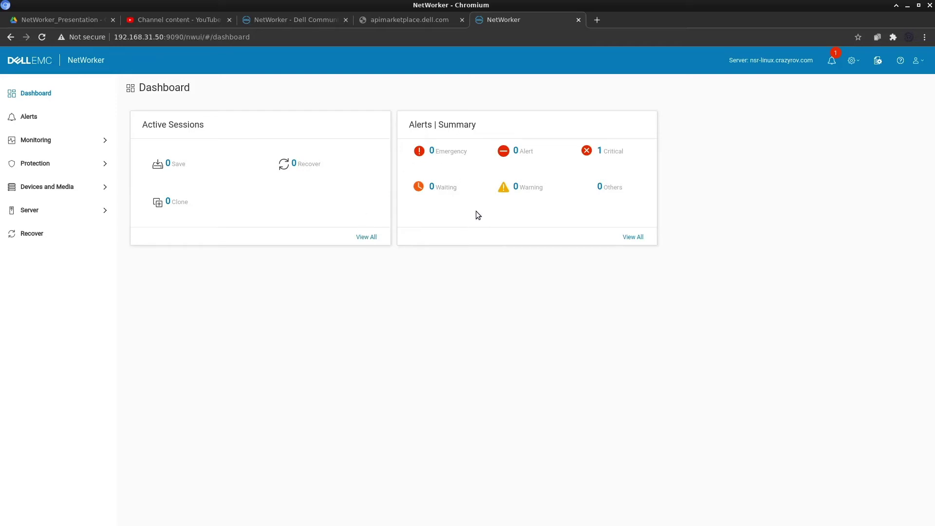
Step: Show the Alerts page listing the Data Domain media alert and evaluation-expiry alert
left_click(33, 120)
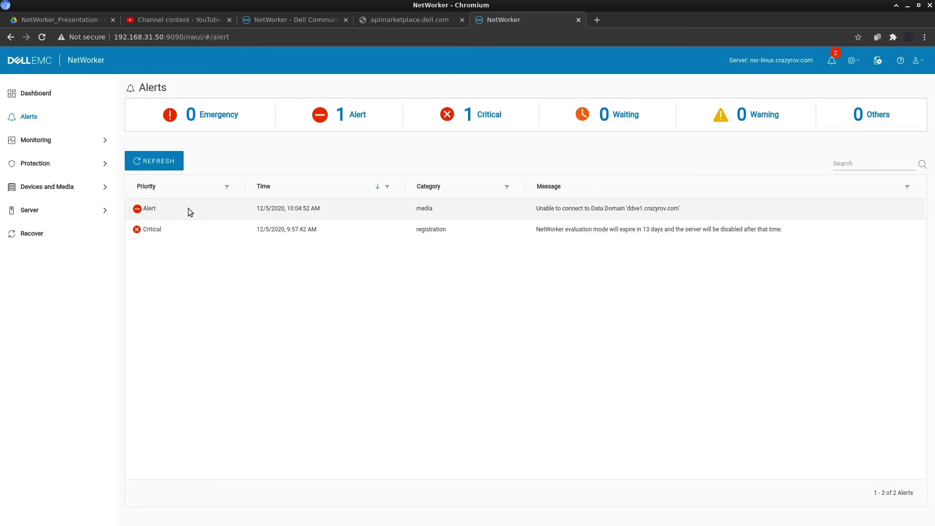
Step: View Monitoring's Server Messages, Active Sessions and Devices pages, then expand Devices and Media
left_click(46, 146)
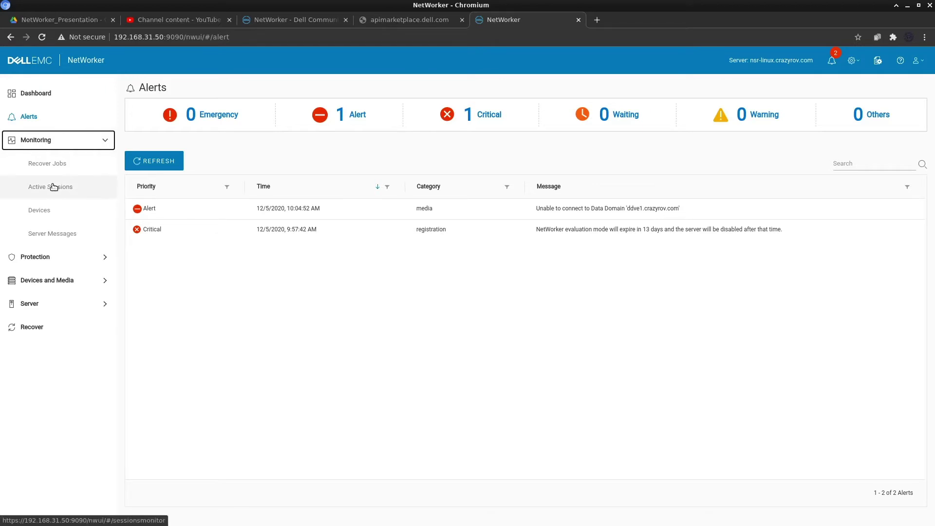
left_click(49, 235)
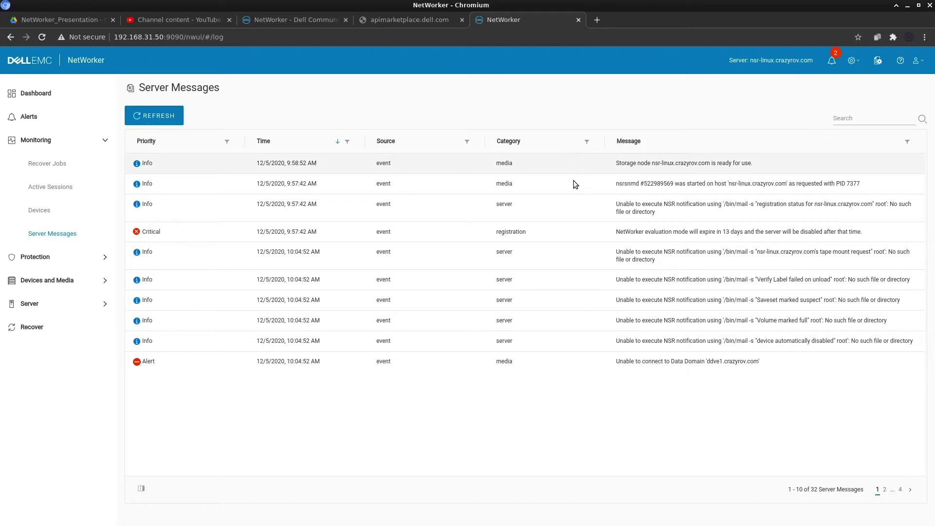
left_click(45, 188)
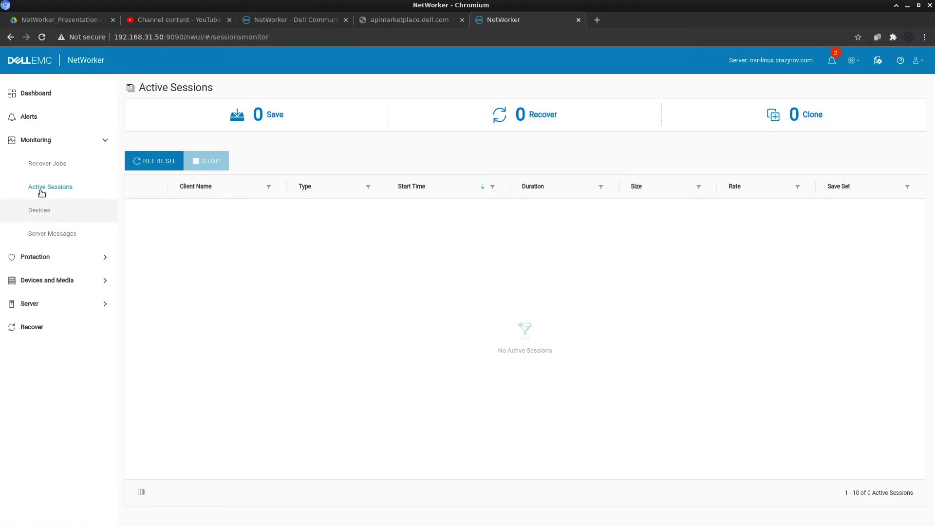
left_click(50, 219)
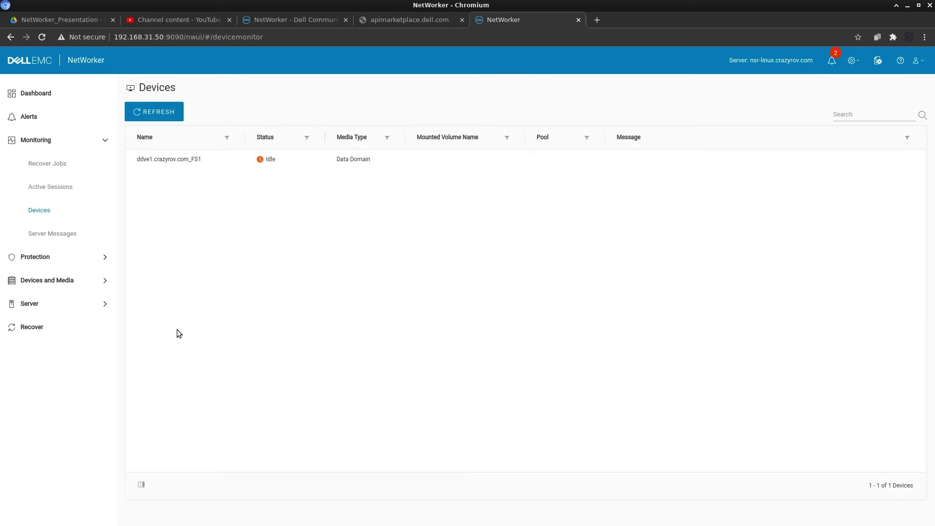
left_click(44, 282)
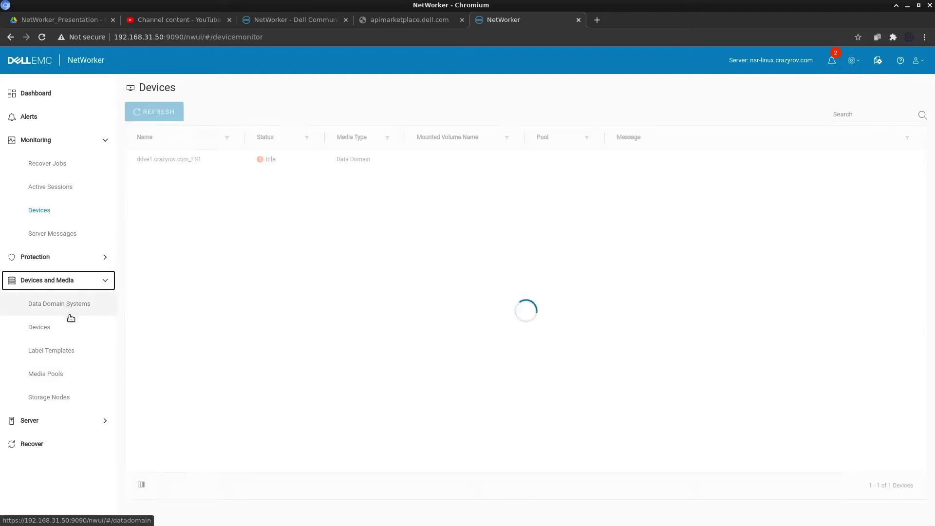
Step: Expand the Server section and view the Lockboxes page
left_click(68, 424)
scroll(63, 399, "down", 1)
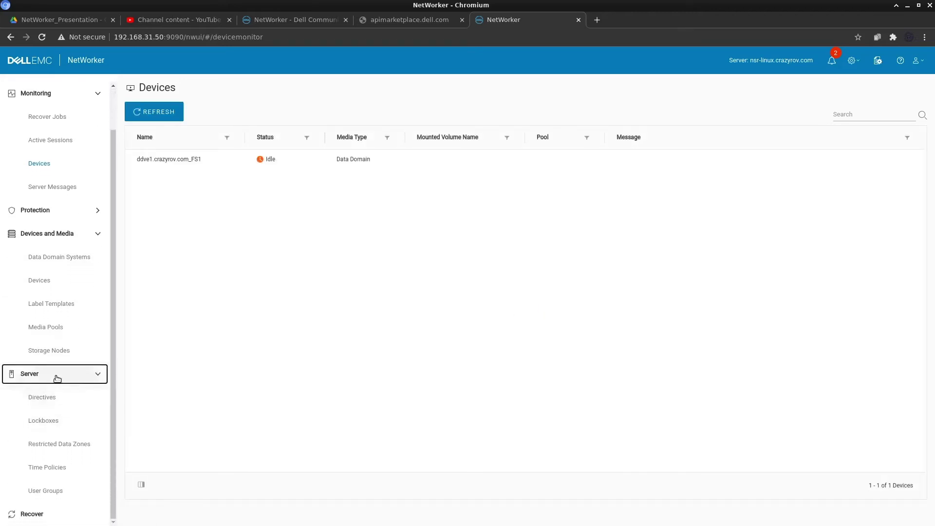
left_click(48, 422)
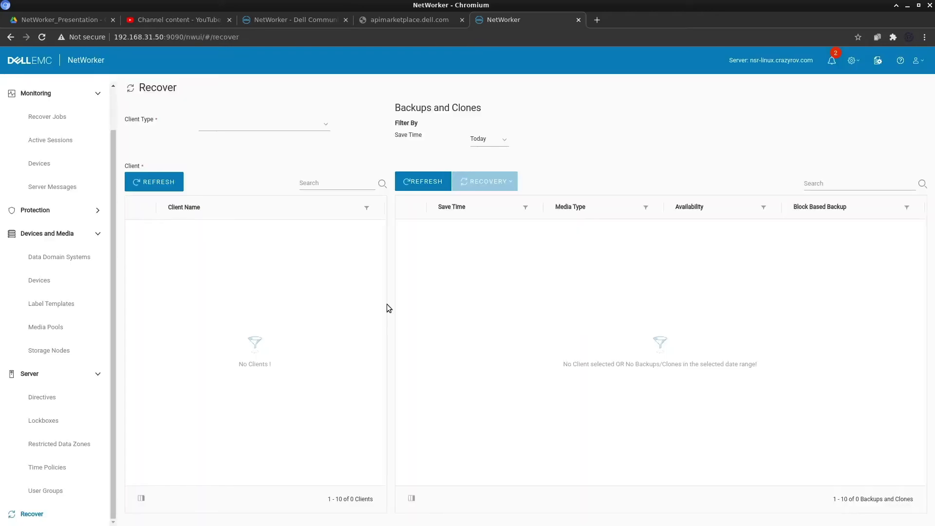
Step: Set Client Type to Traditional and check nsr-linux, oracle1 and dc1 clients for backups
left_click(325, 125)
left_click(287, 135)
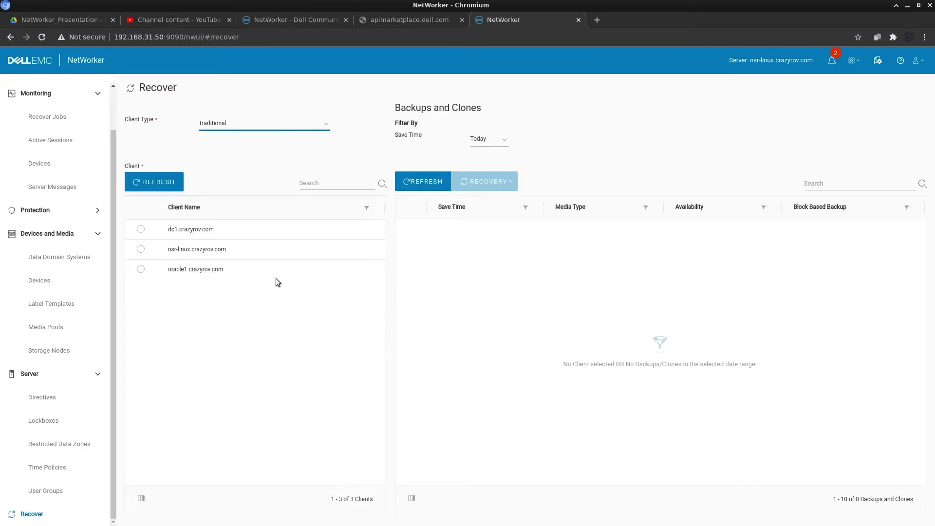
left_click(141, 249)
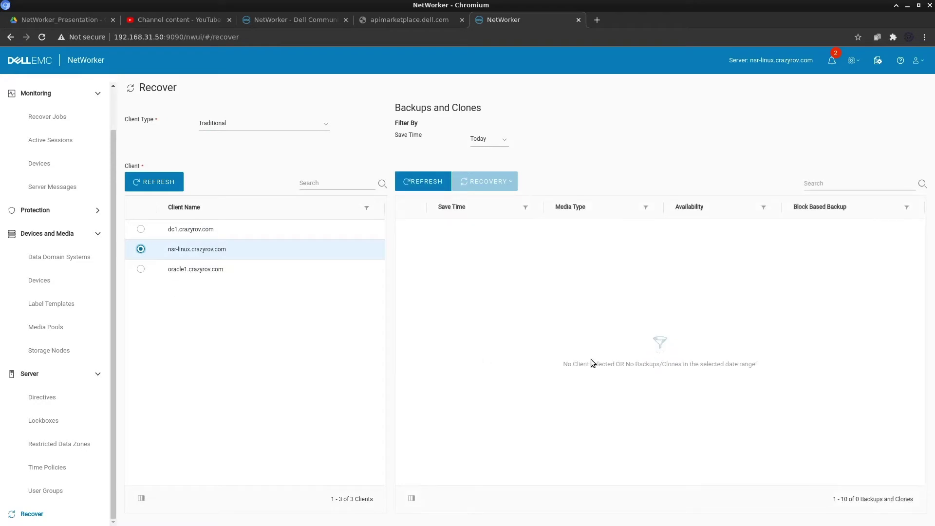
left_click(141, 269)
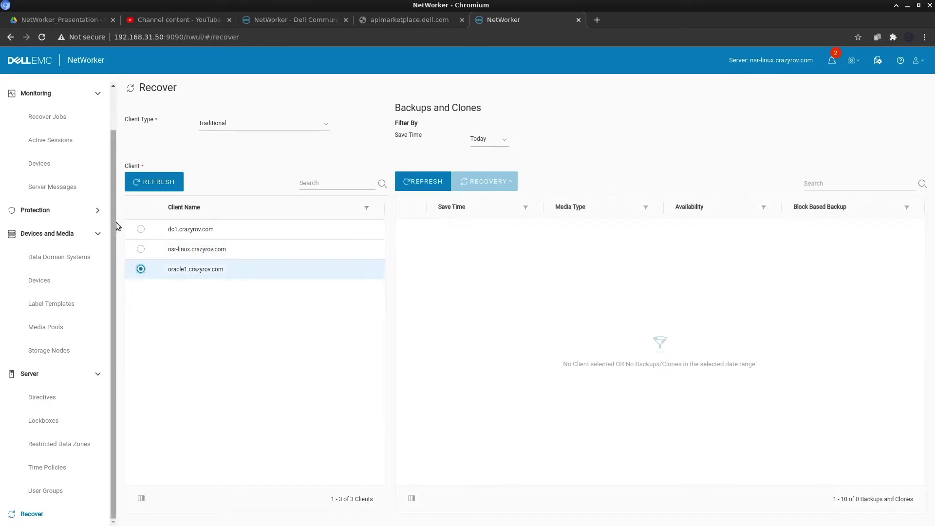
left_click(141, 229)
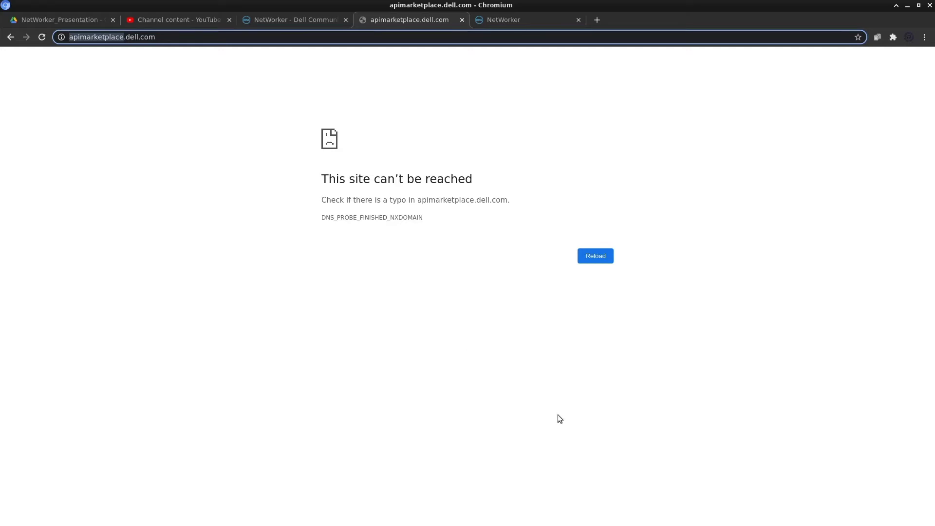
key("alt+Tab")
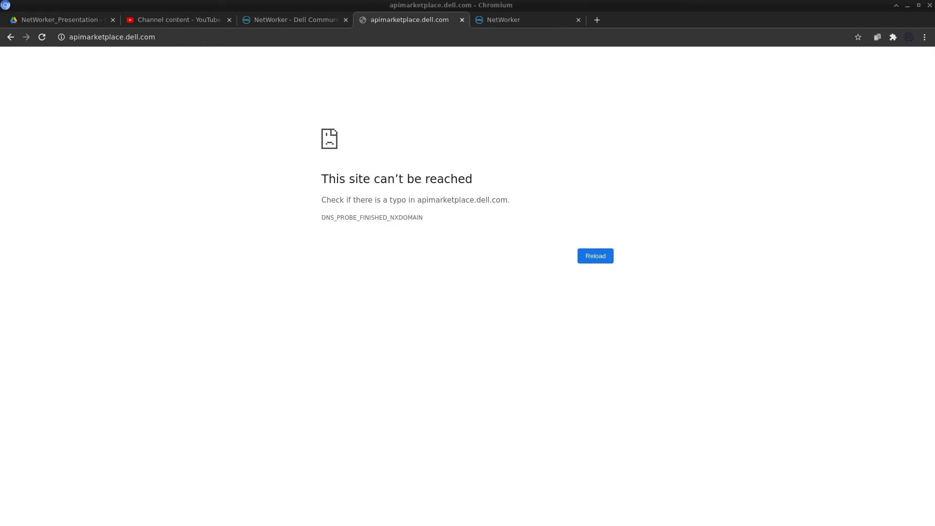
Step: Back in NMC, expand the Demo policy and show the ORACLE workflow's backup action and diagram
key("alt+Tab")
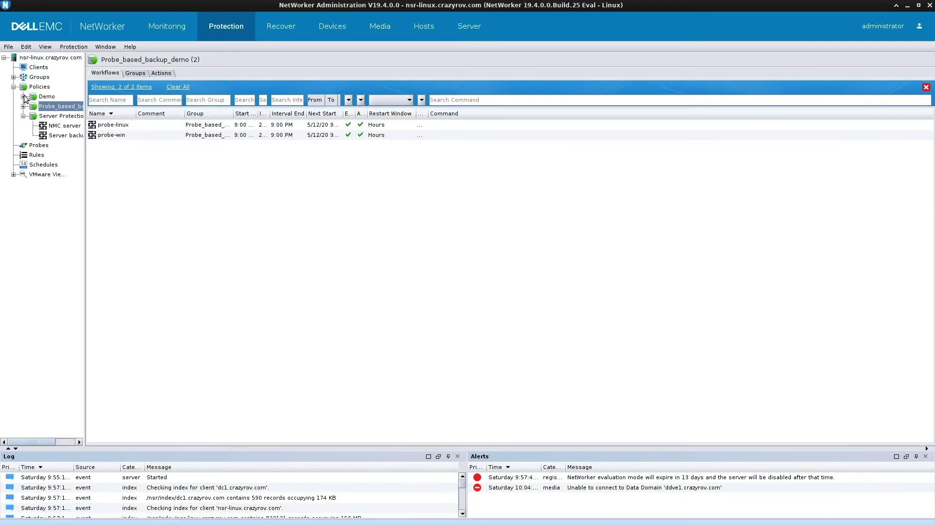
left_click(23, 97)
left_click(59, 126)
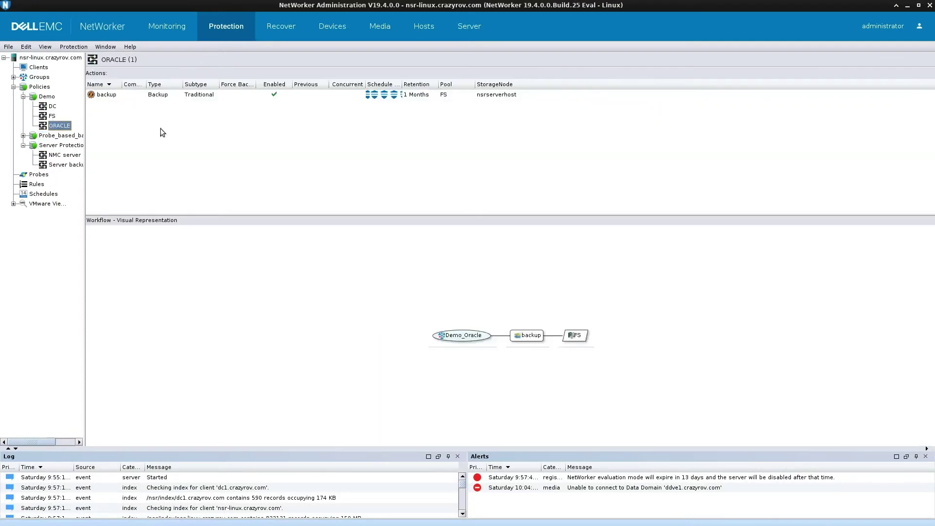
Step: Open the ORACLE backup action in the Policy Action Wizard, advance to Advanced Options, then back to backup options
double_click(124, 93)
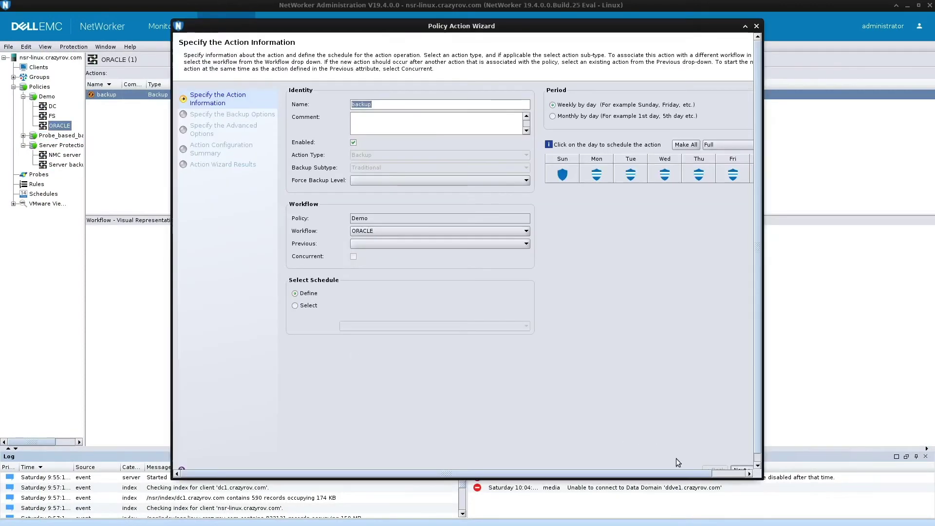
left_click(743, 469)
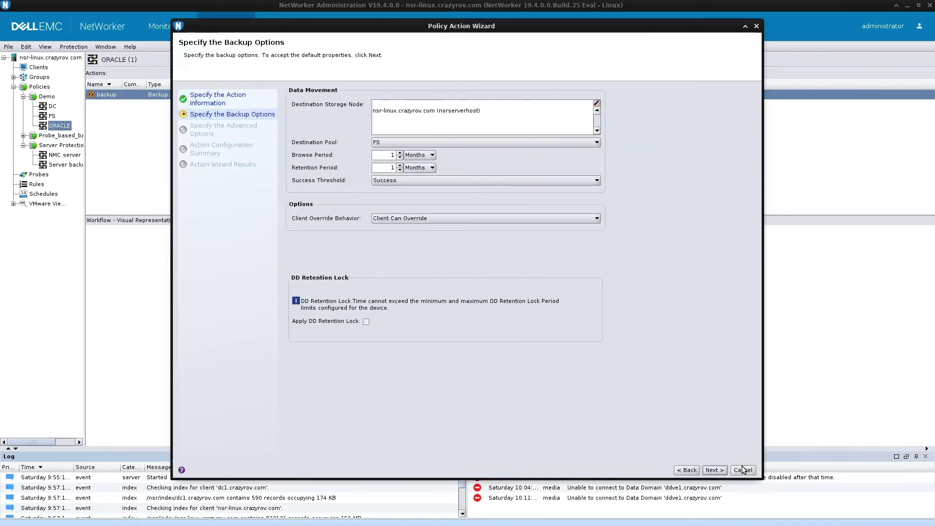
left_click(714, 471)
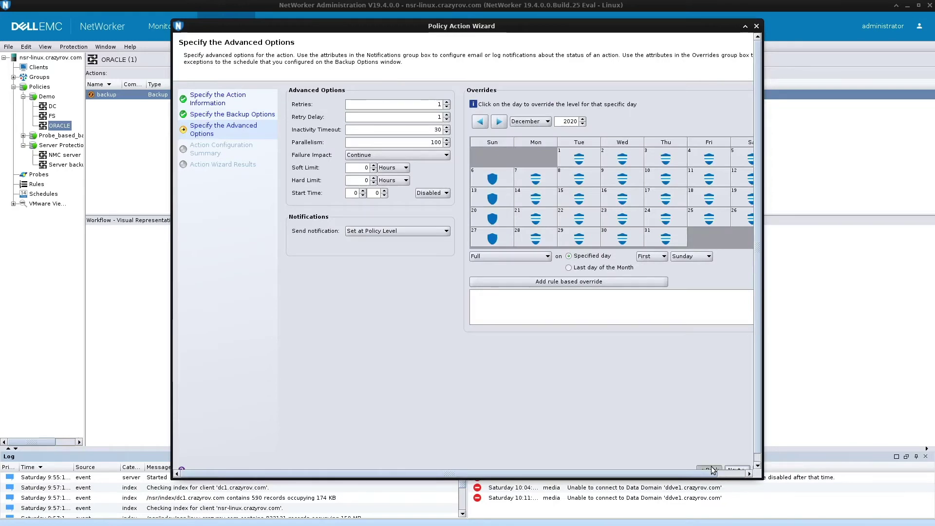
left_click(711, 468)
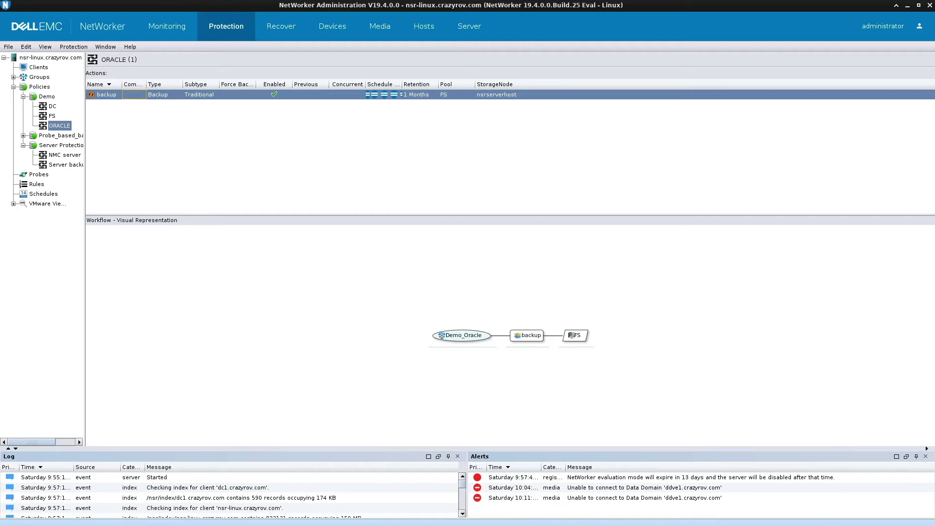
Step: Review the nsr-linux.crazyrov.com server summary and its properties' Alerts tab, then cancel without changes
left_click(50, 57)
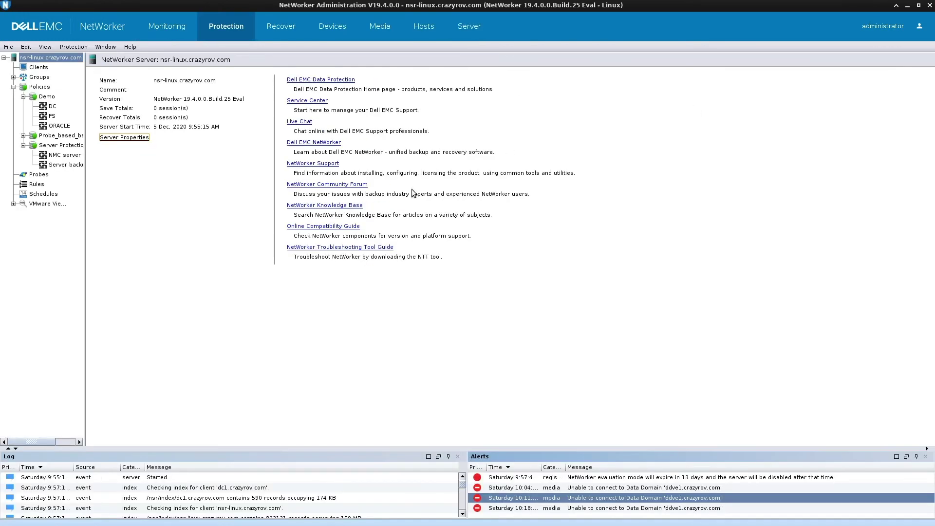
left_click(128, 140)
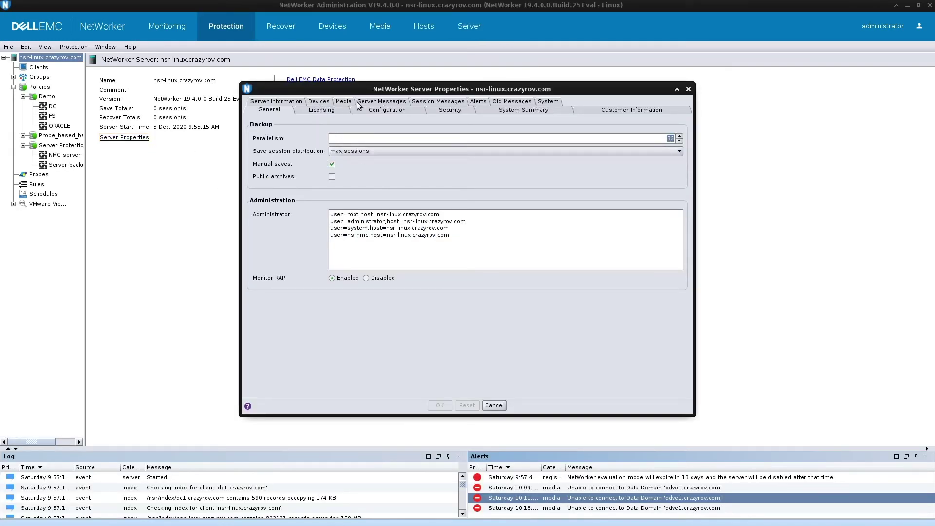
left_click(479, 101)
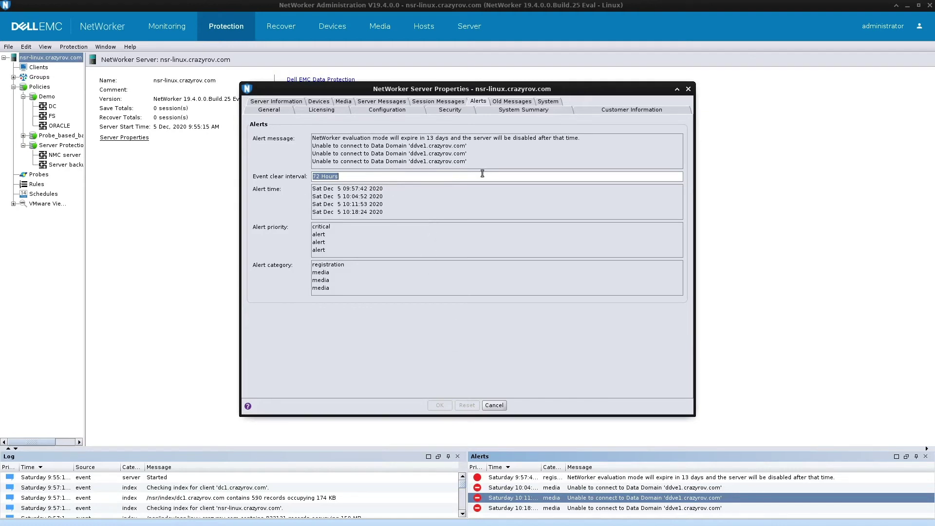
left_click(501, 408)
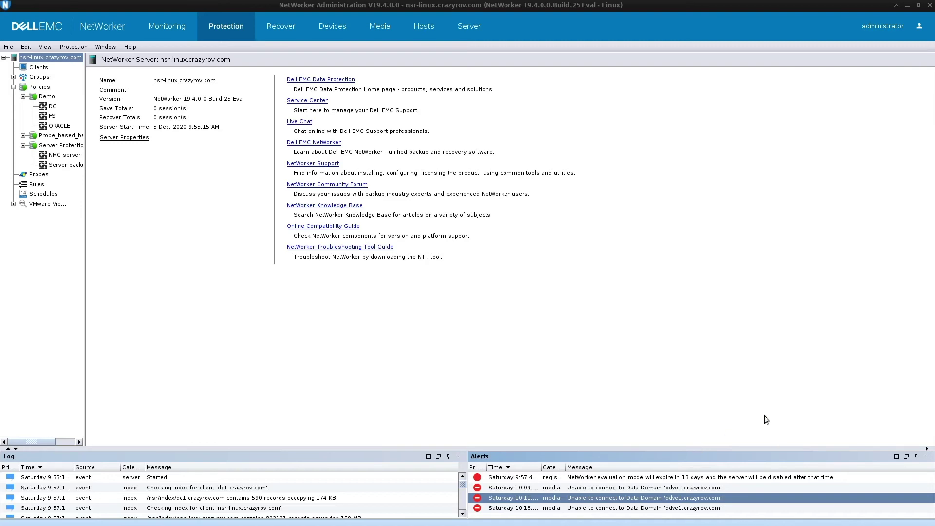
Step: From the server resources view, open the NetWorker server's properties on the Security tab
left_click(469, 25)
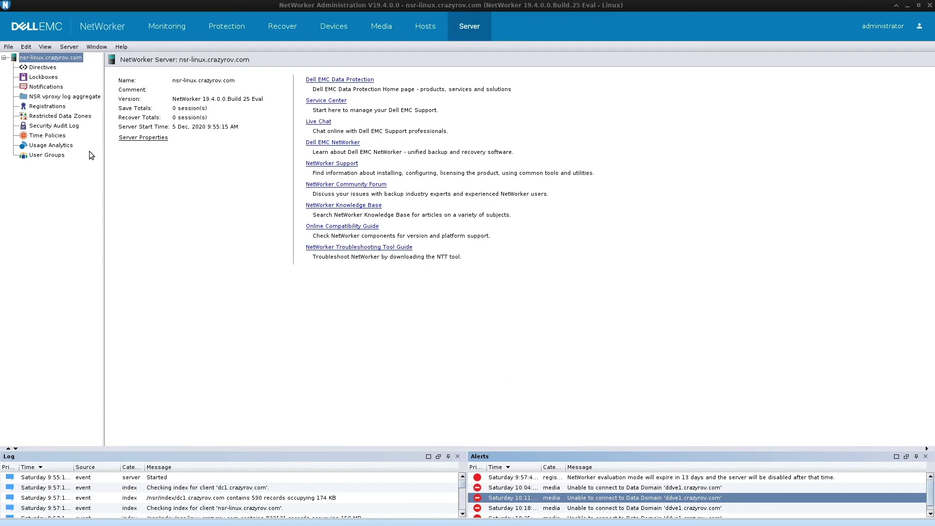
right_click(60, 58)
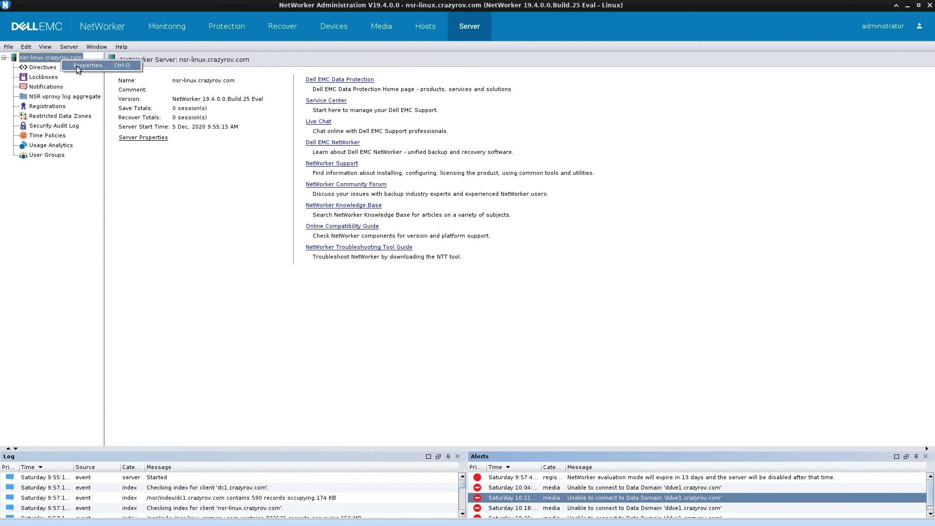
left_click(112, 65)
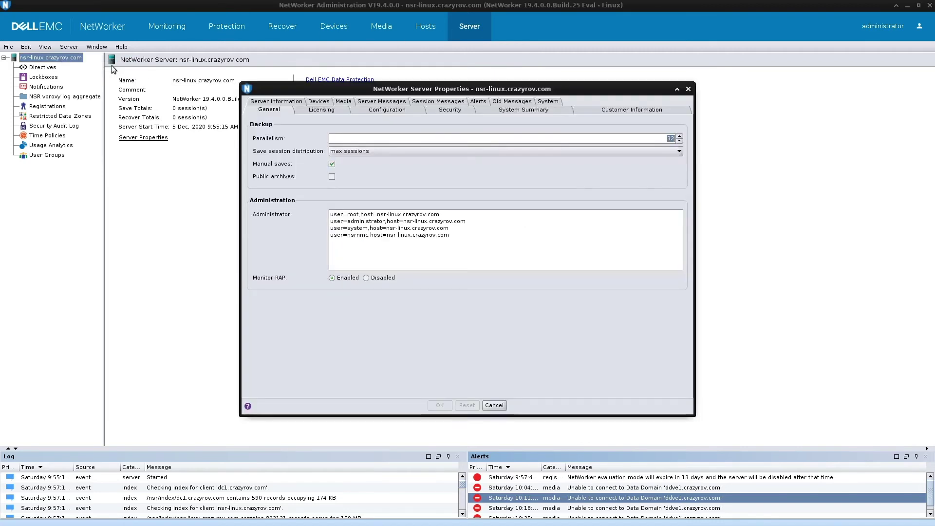
left_click(464, 109)
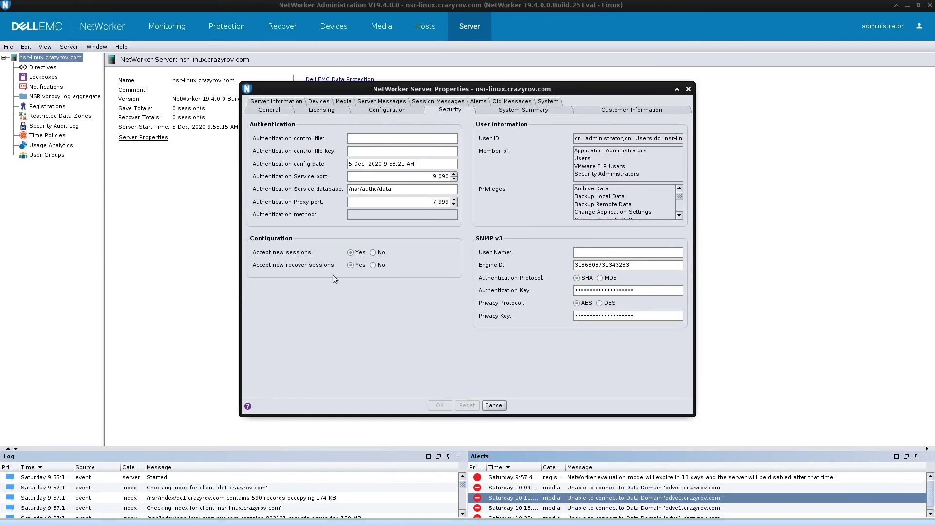
Step: Turn Accept new sessions off and back on, re-allow recover sessions, and save with OK
left_click(373, 252)
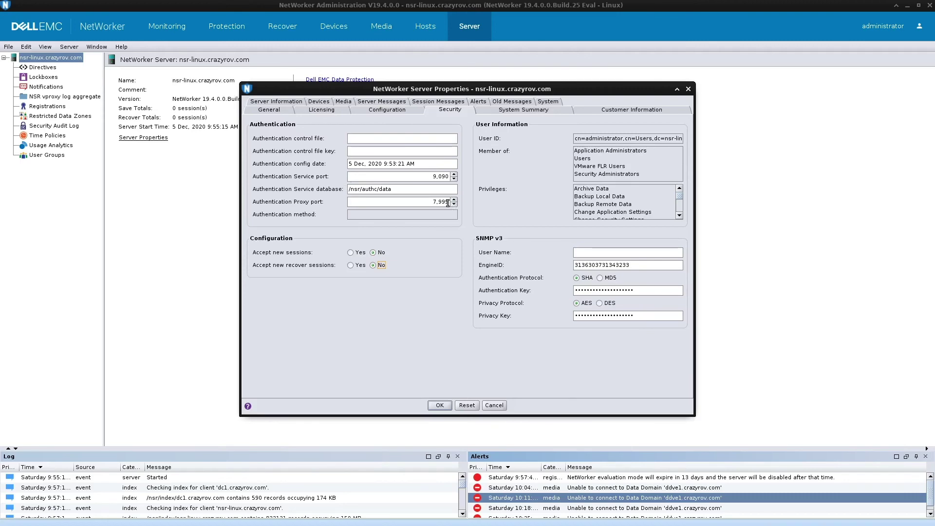
left_click(351, 253)
left_click(354, 267)
left_click(439, 406)
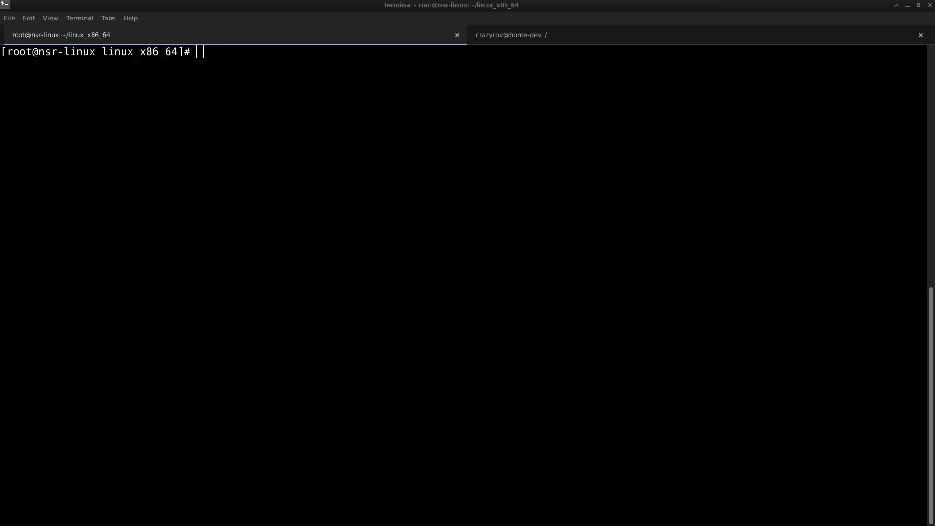
Step: Run nsrcapinfo in the root shell to print the capacity estimate report
left_click(417, 118)
type("nsrcapinfo")
key("Return")
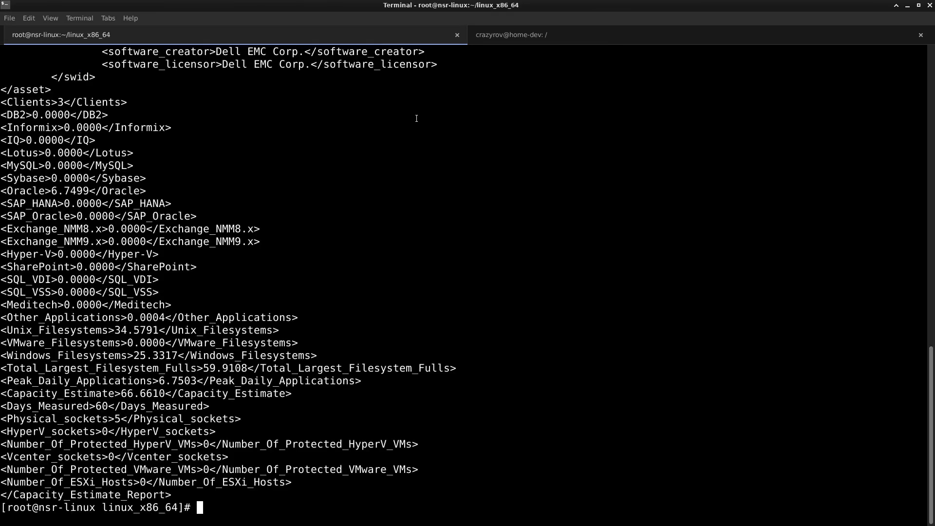
scroll(262, 139, "up", 9)
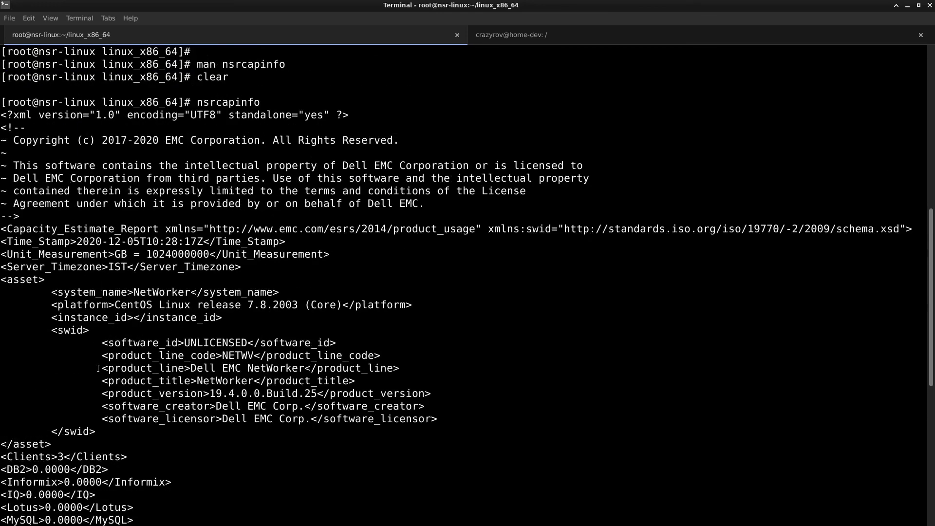
scroll(98, 369, "down", 3)
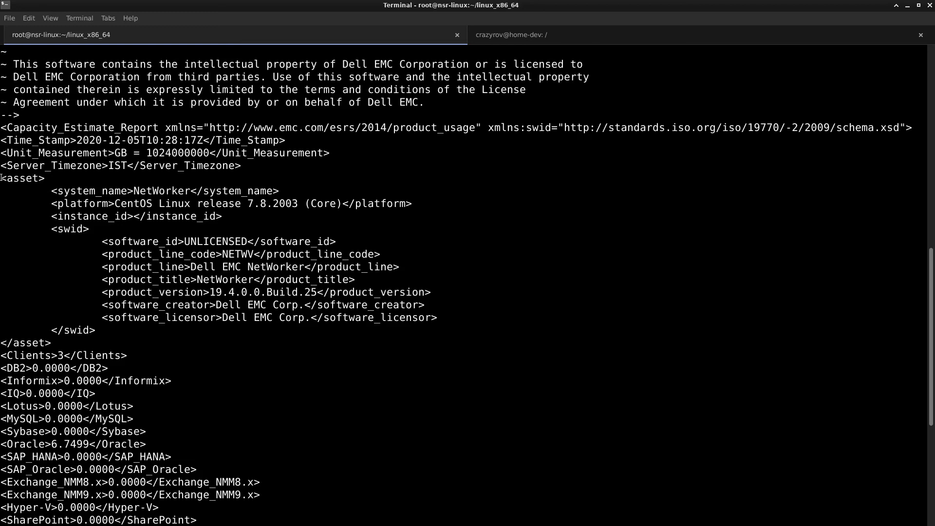
Step: Highlight the asset block, UNLICENSED software id, Unix_Filesystems 34.5791, Capacity_Estimate 66.6610 and 60 days measured
left_click_drag(3, 176, 109, 346)
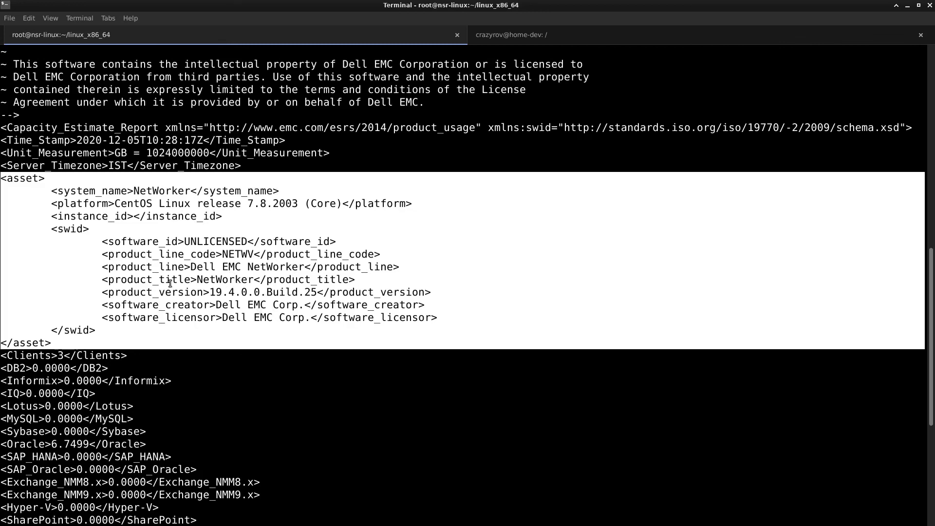
left_click(201, 237)
left_click_drag(201, 237, 236, 241)
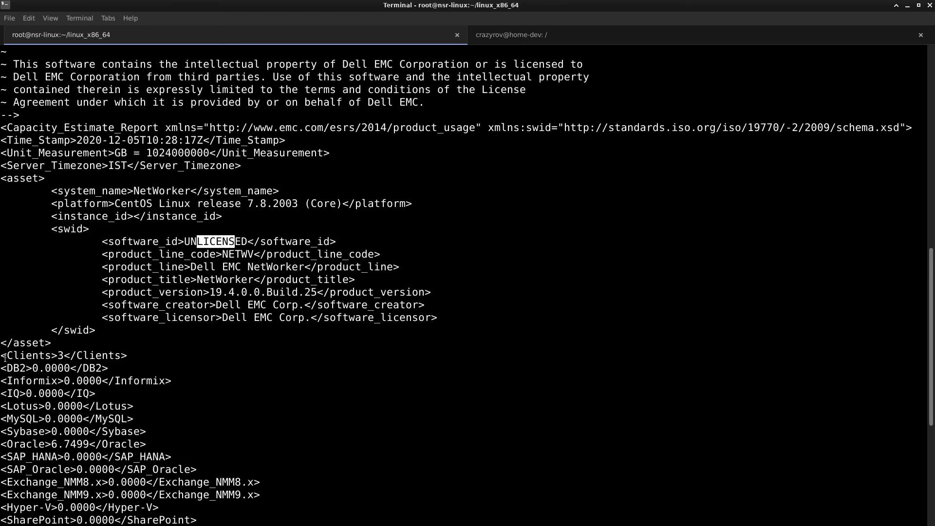
left_click_drag(5, 355, 57, 356)
scroll(51, 330, "down", 3)
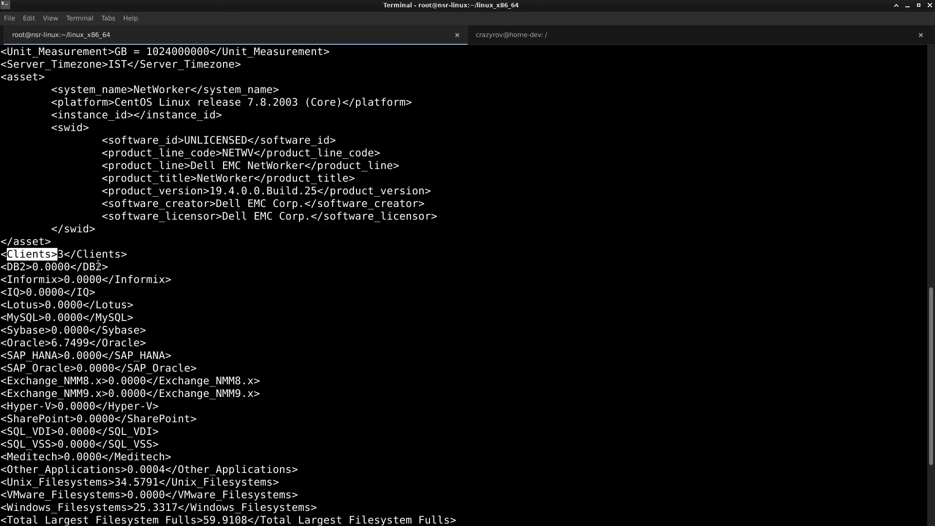
scroll(33, 430, "down", 2)
left_click_drag(33, 430, 229, 432)
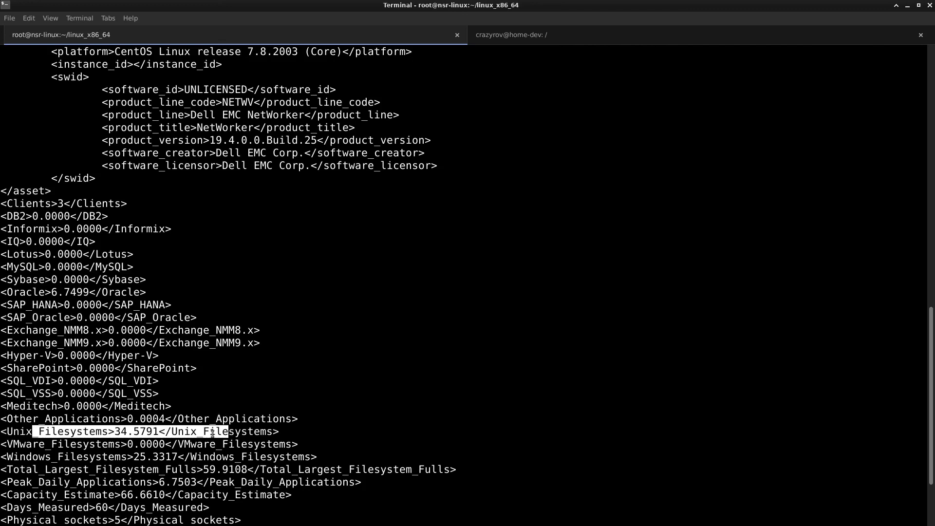
left_click_drag(53, 496, 199, 496)
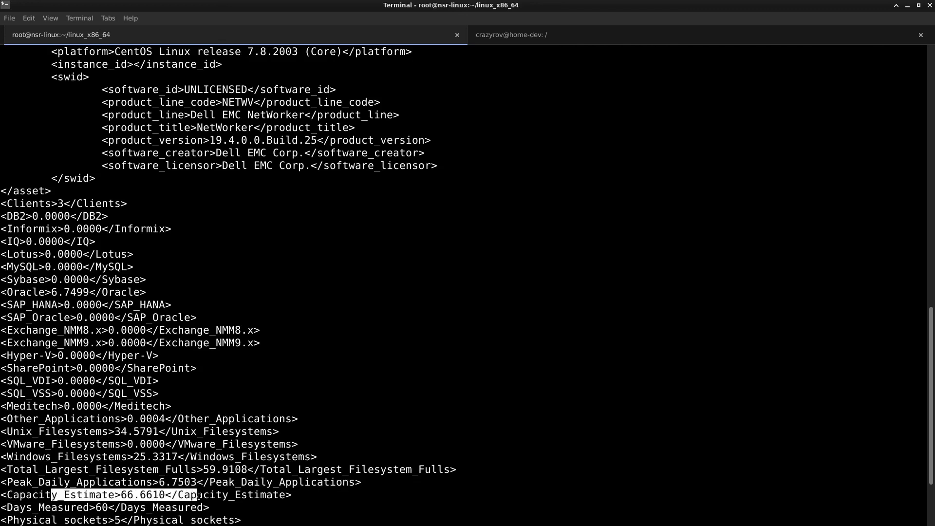
scroll(94, 464, "down", 3)
left_click_drag(86, 408, 127, 409)
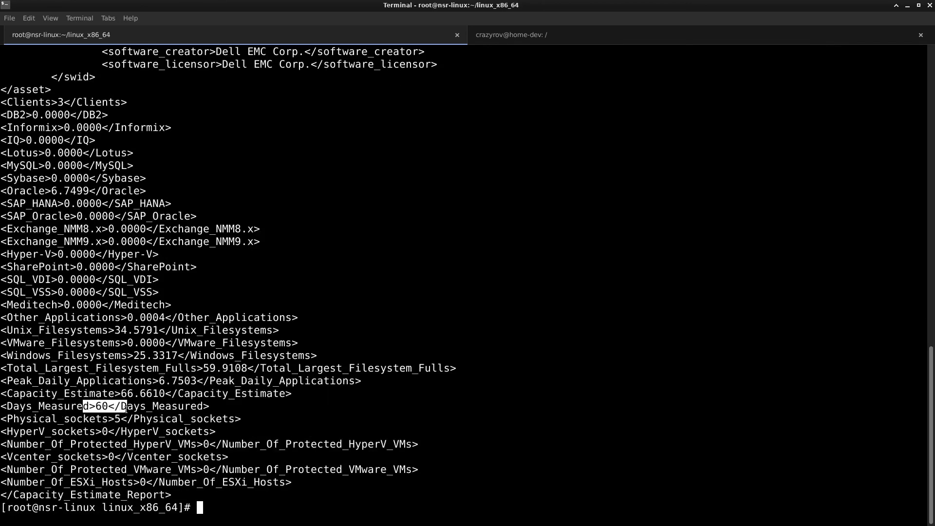
Step: Recall the nsrcapinfo command and prefix it with man to open its manual page
left_click(301, 437)
type("clear")
key("Up")
key("ctrl+a")
type("man")
key("Return")
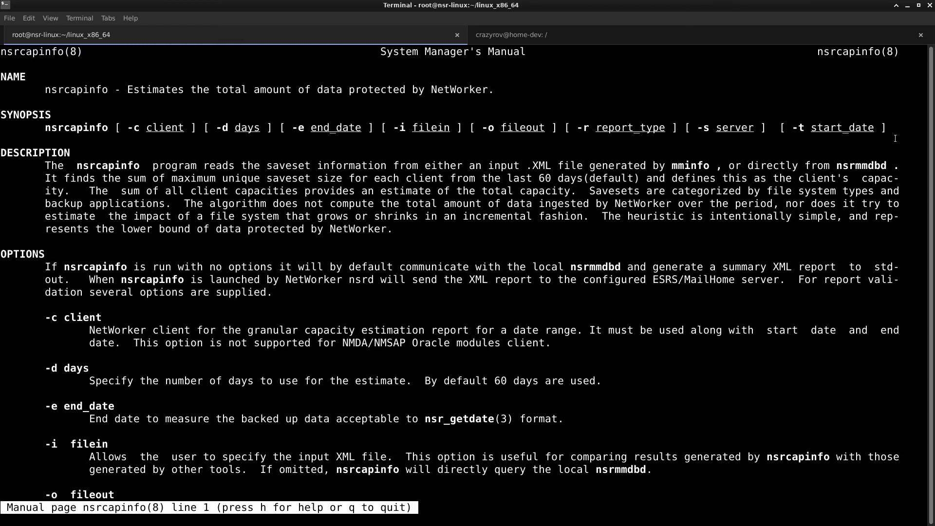
Step: Highlight the synopsis options -c client, -d days, end_date and start_date
left_click_drag(132, 130, 185, 132)
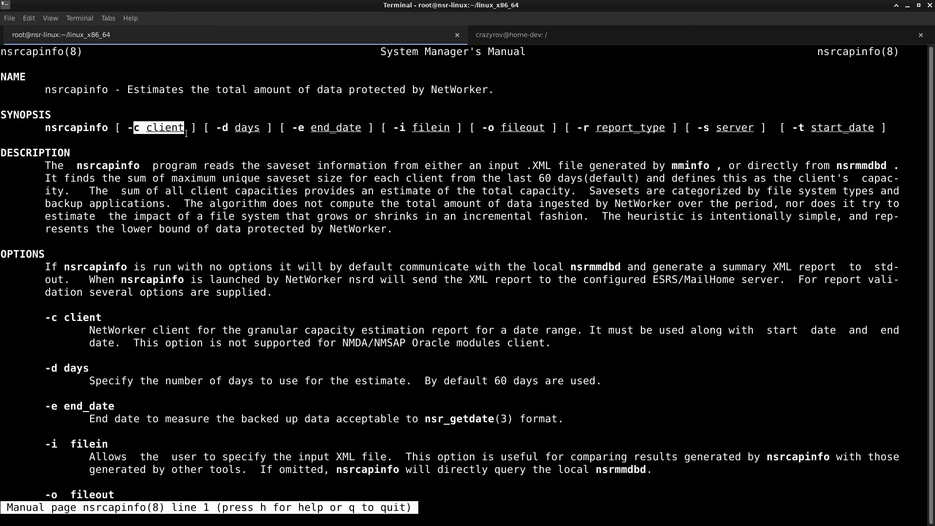
left_click_drag(215, 131, 263, 131)
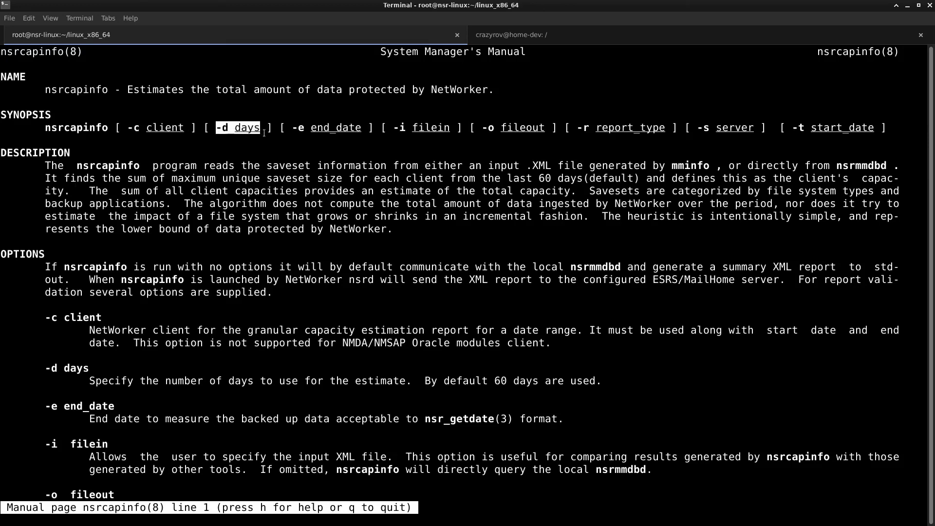
double_click(331, 127)
double_click(855, 128)
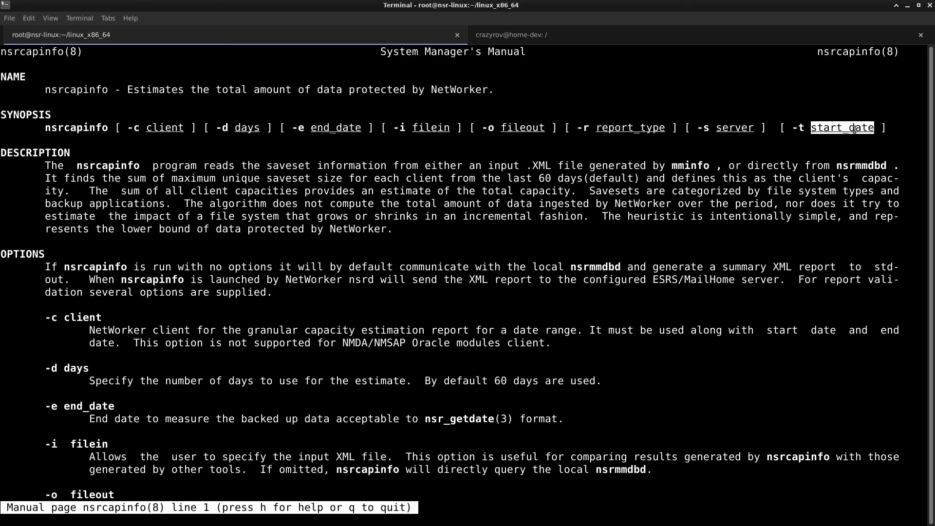
key("q")
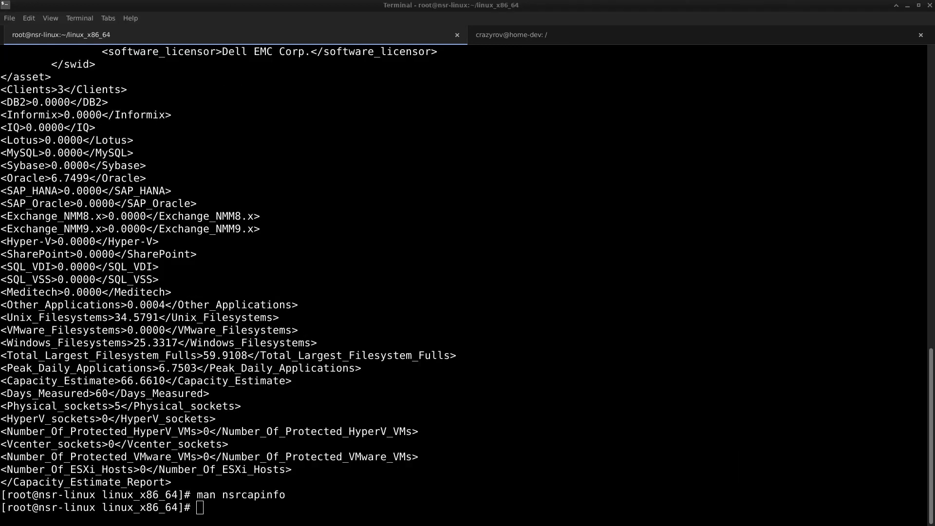